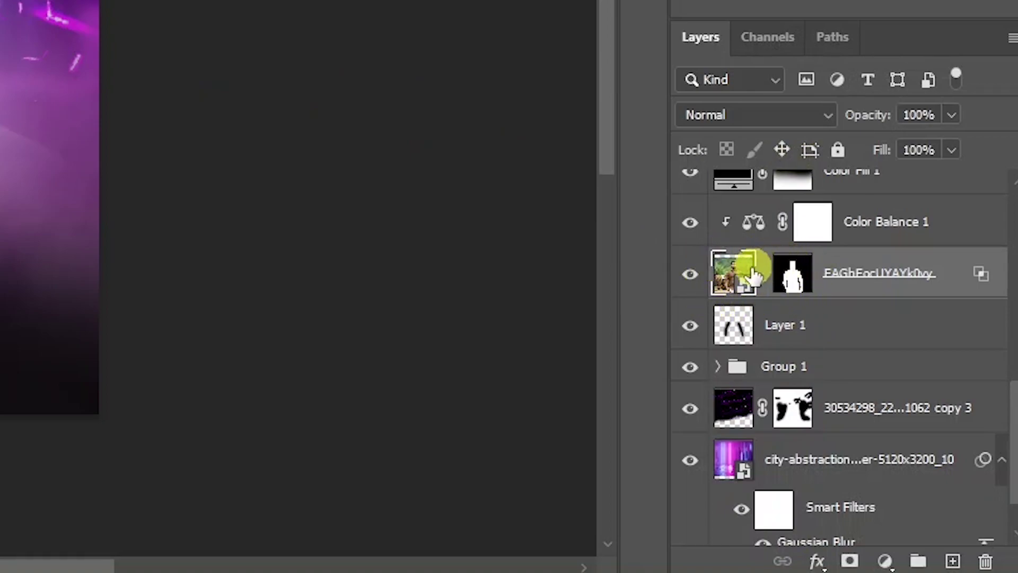
- Add a pink f961f9 Inner Glow to the central figure's layer, then toggle it to compare
drag(732, 273, 795, 549)
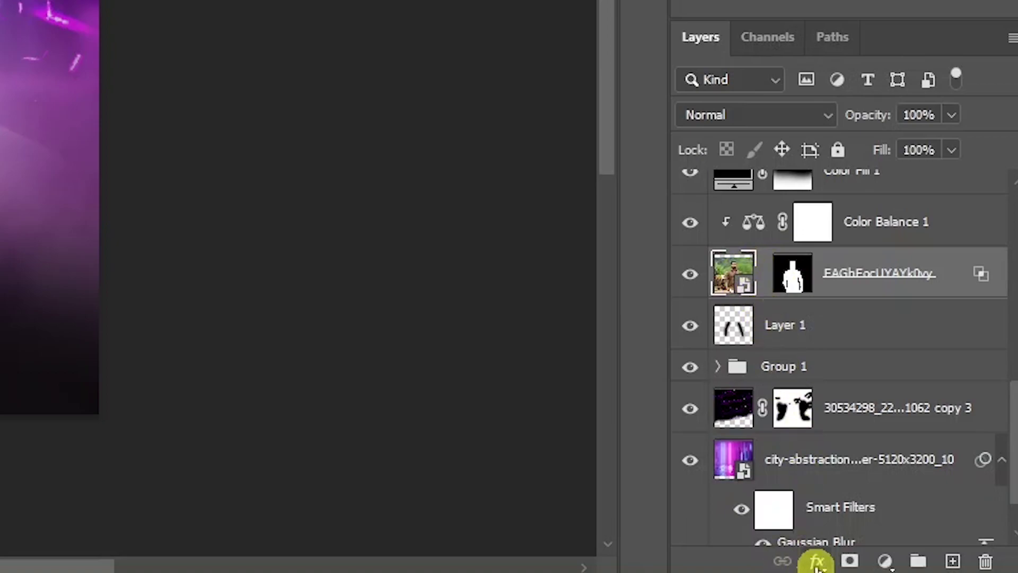
click(817, 560)
click(847, 419)
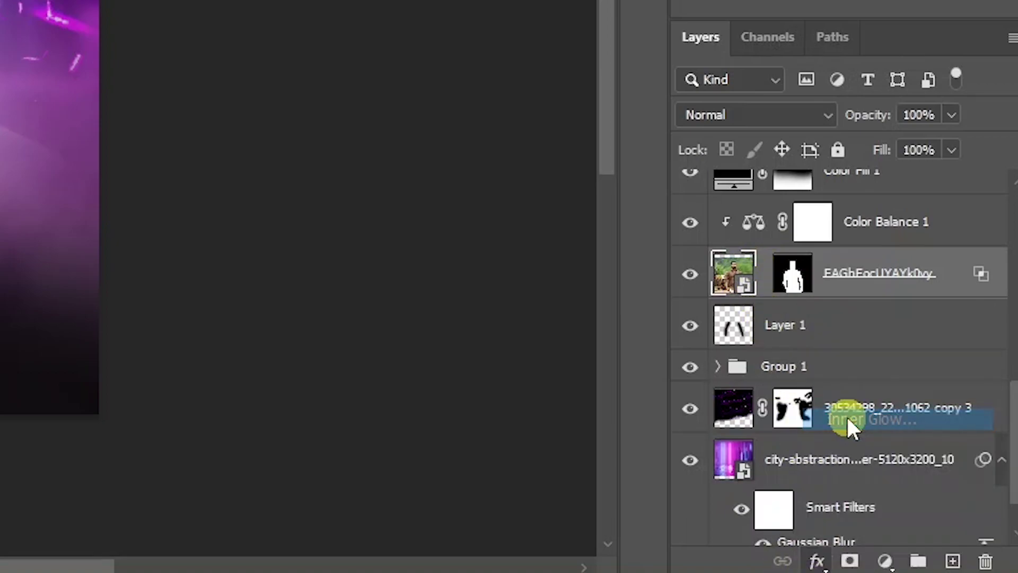
click(768, 258)
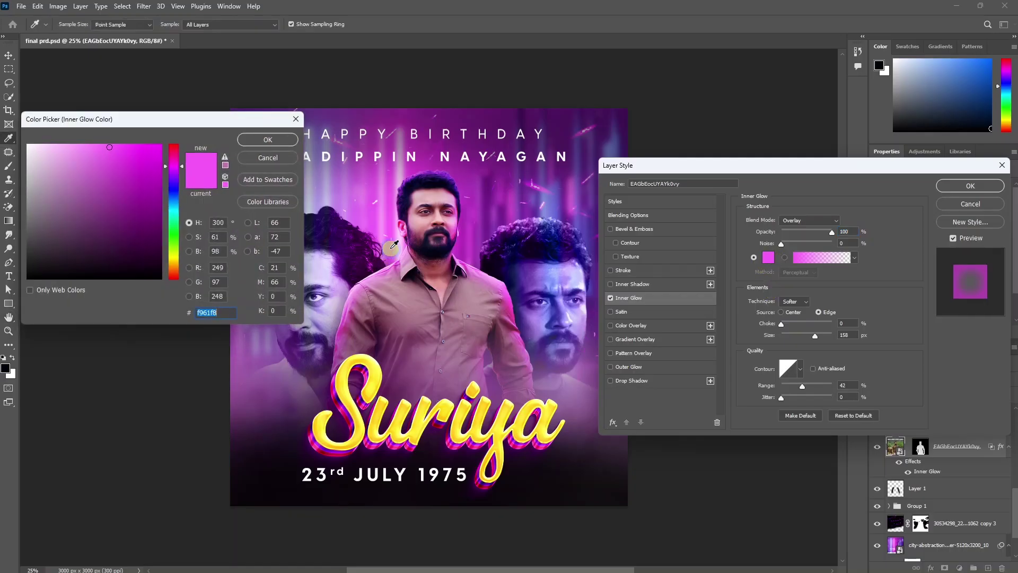
click(265, 139)
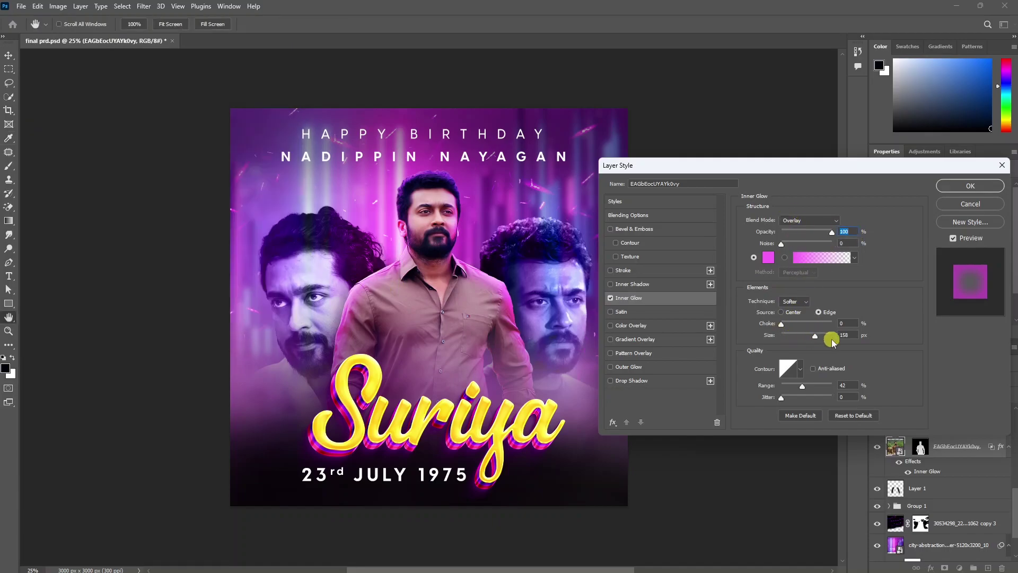
click(965, 187)
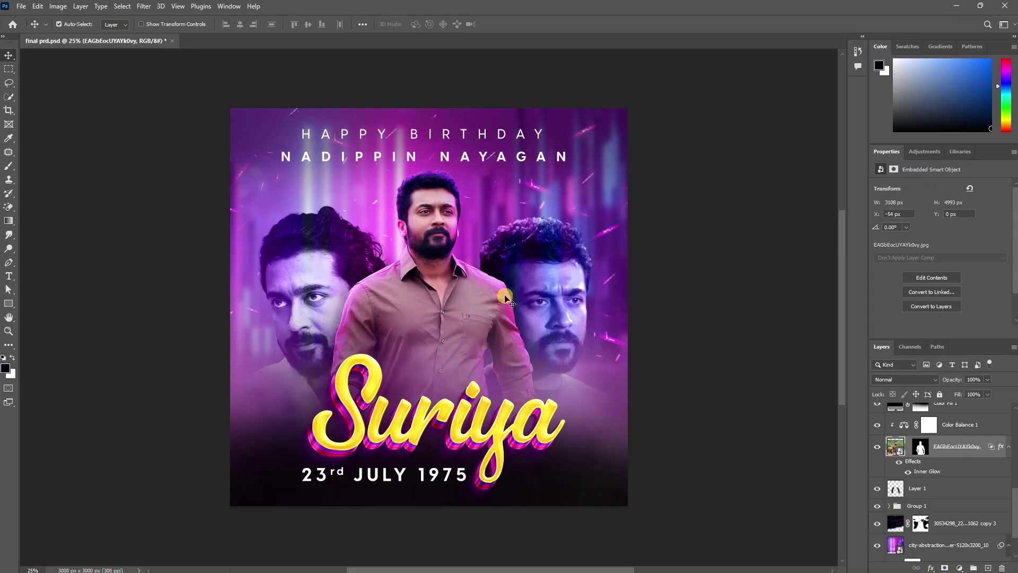
click(900, 464)
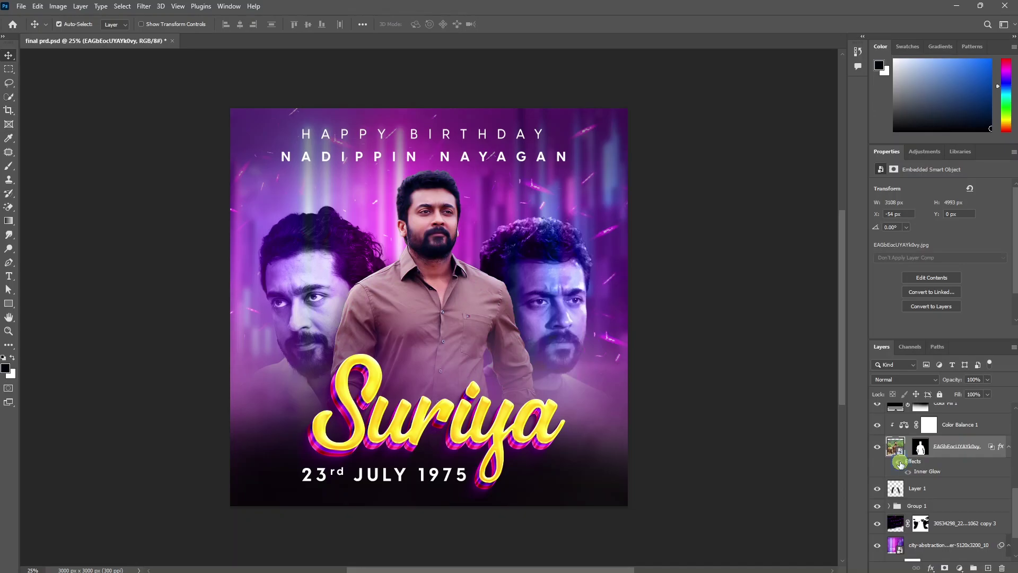
click(899, 462)
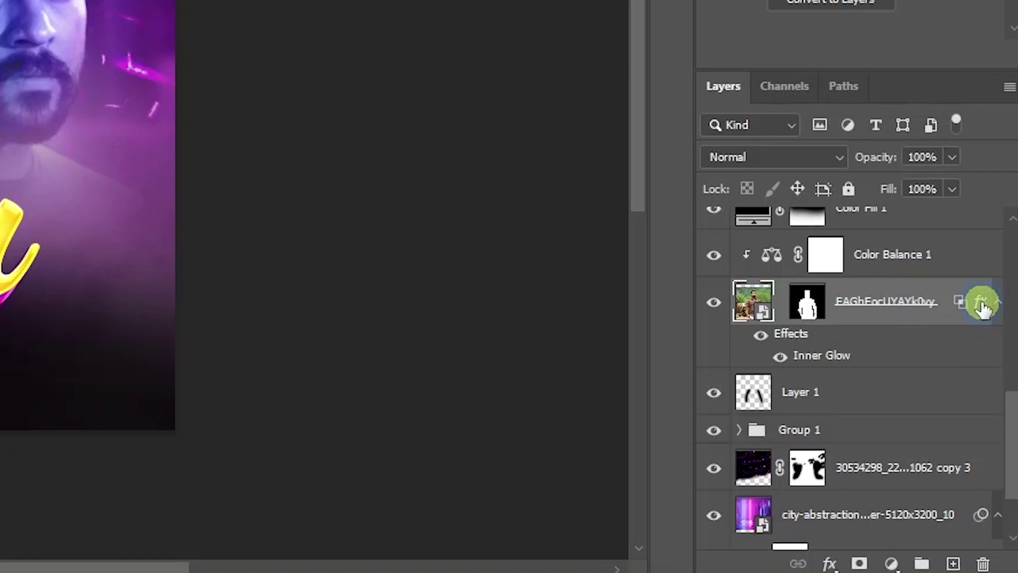
- Rasterize the figure's Inner Glow effect into its own clipped layer and select that layer
right_click(982, 303)
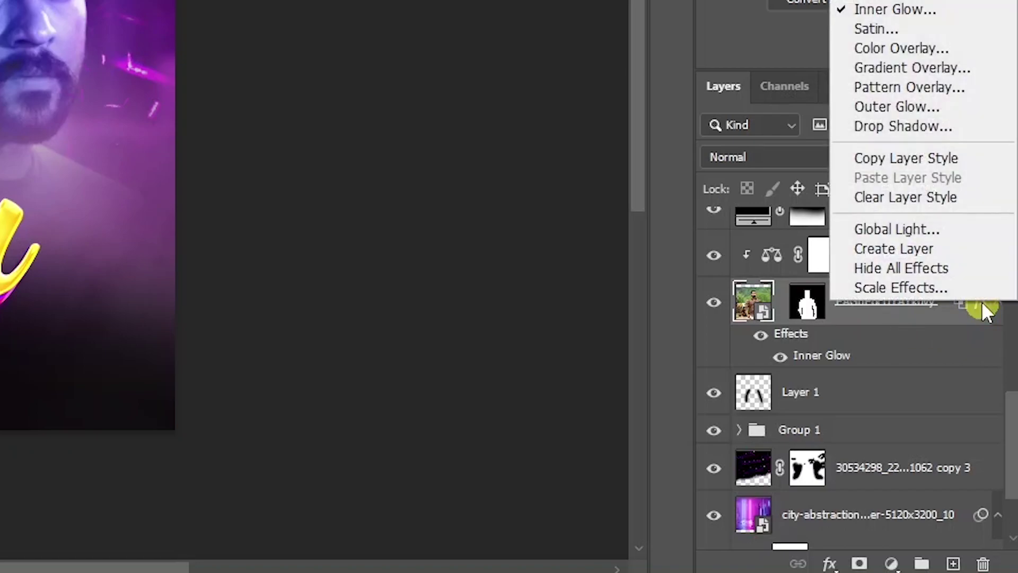
click(895, 249)
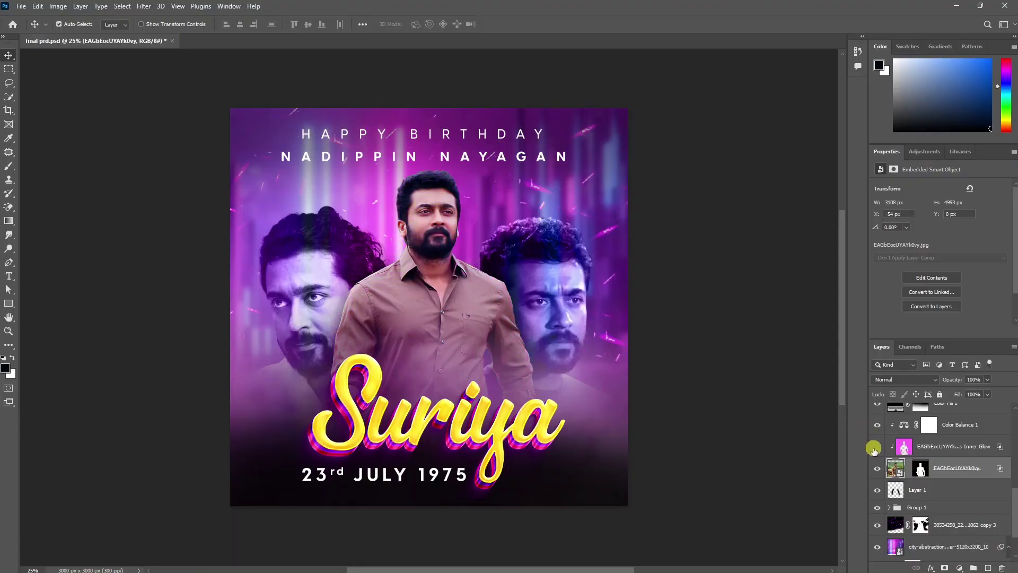
click(928, 446)
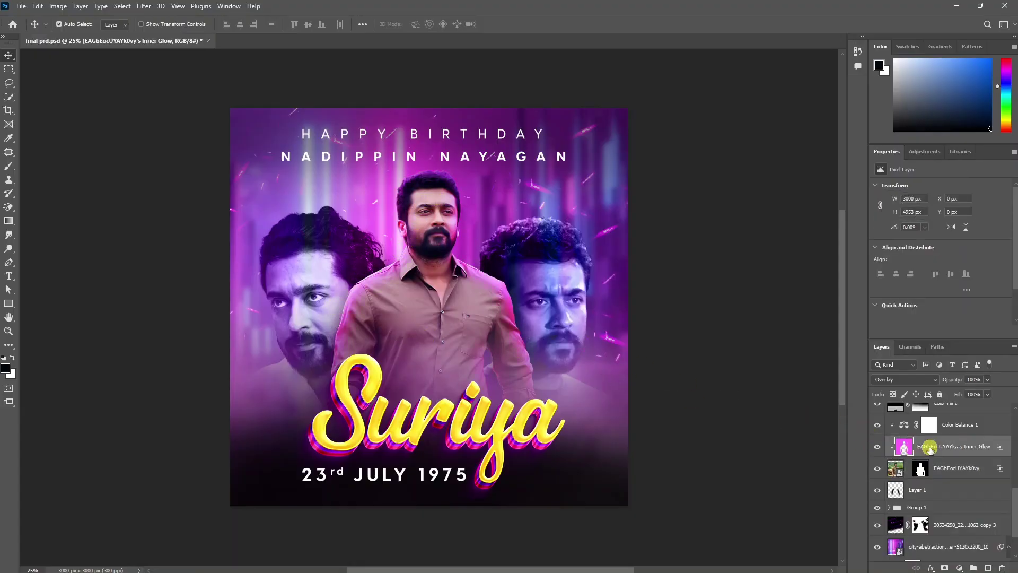
- Mask the glow layer and paint out the glow on the figure's left shoulder with a 150 brush
click(945, 568)
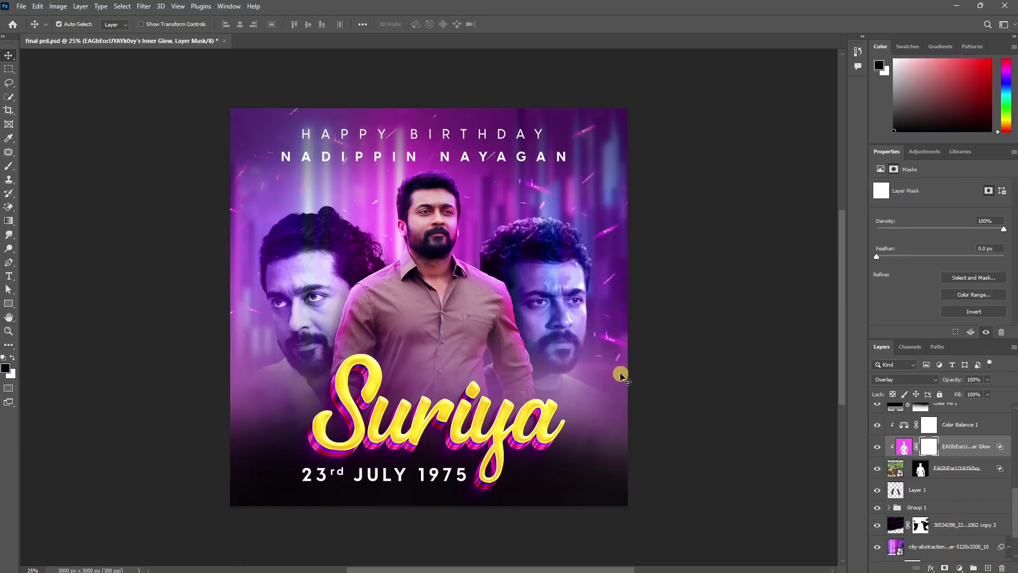
key(b)
key(bracketright)
key(bracketright)
key(bracketright)
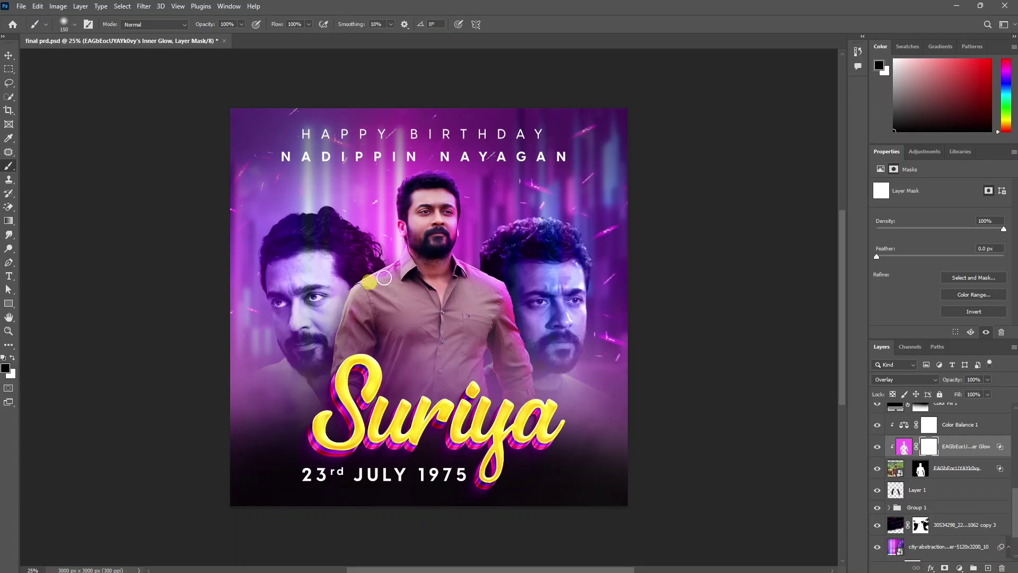
drag(422, 270, 510, 292)
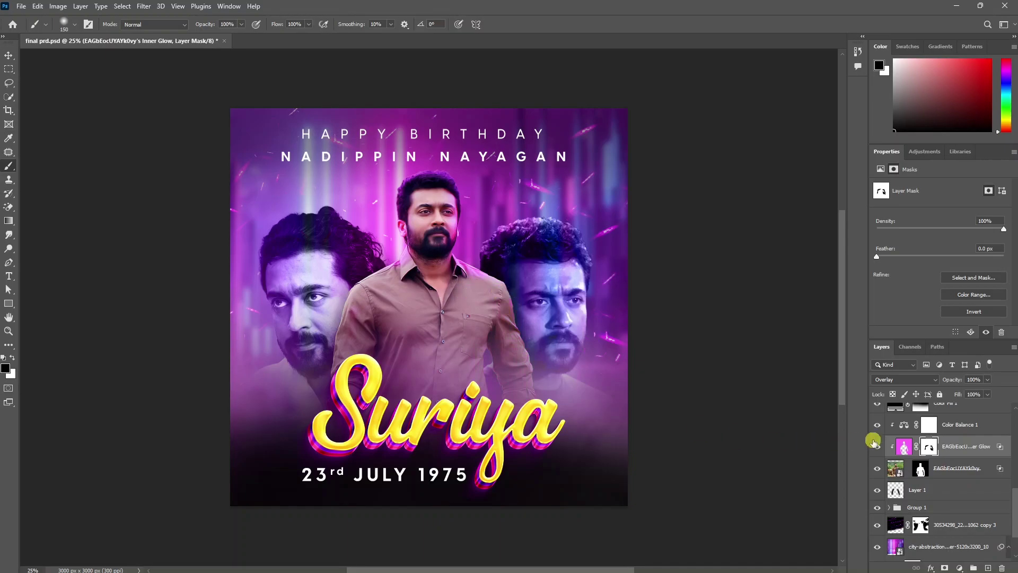
- Lower the glow layer's opacity to 58%
click(905, 452)
click(989, 379)
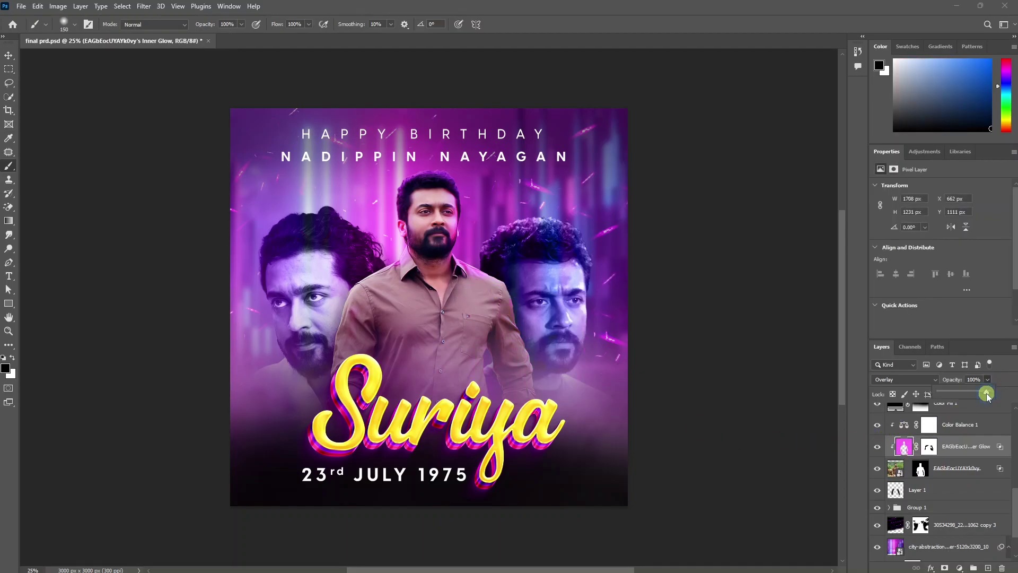
drag(990, 391, 969, 395)
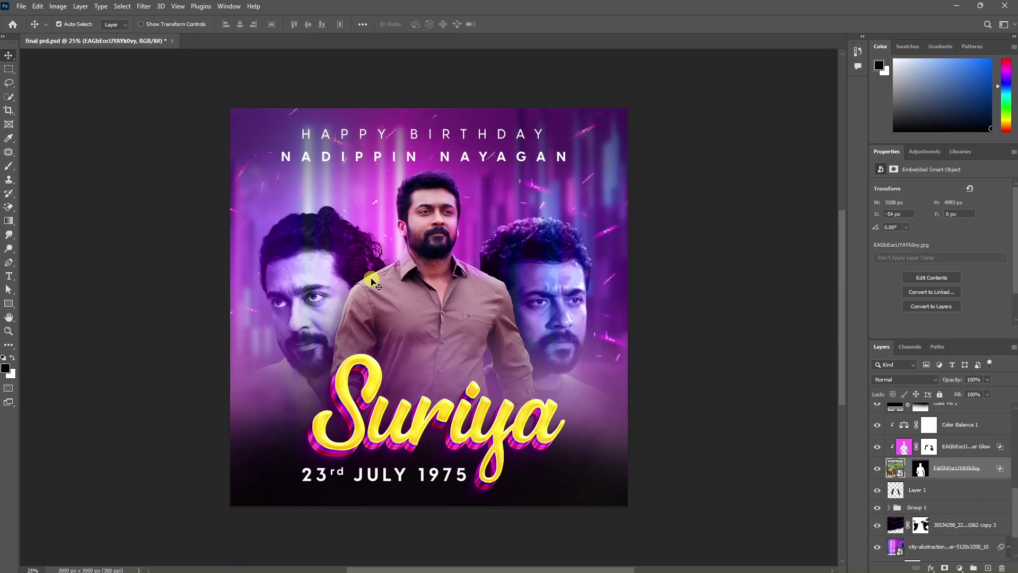
- Set History States to 350 in the Performance preferences
click(37, 6)
mouse_move(72, 450)
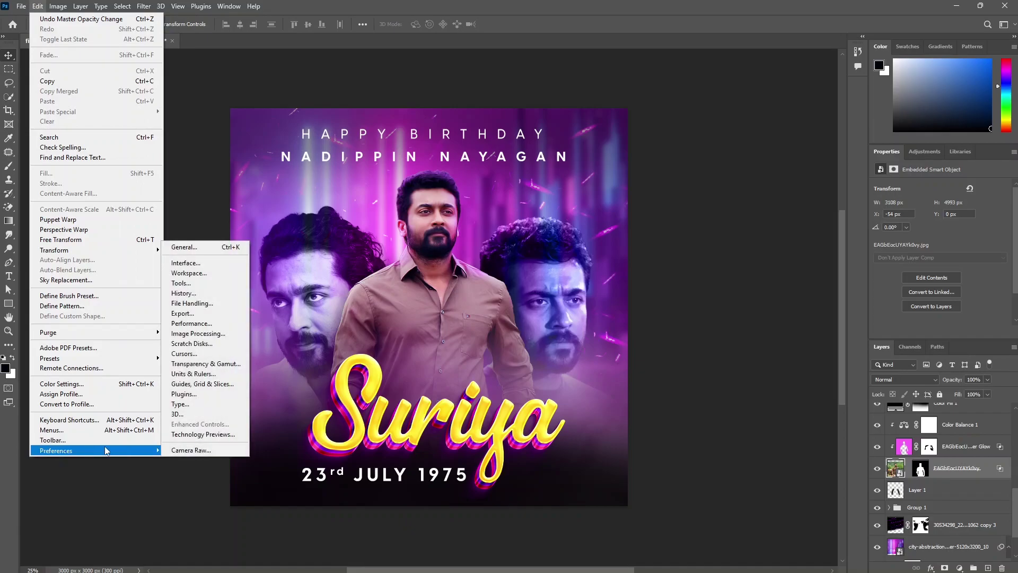
click(195, 246)
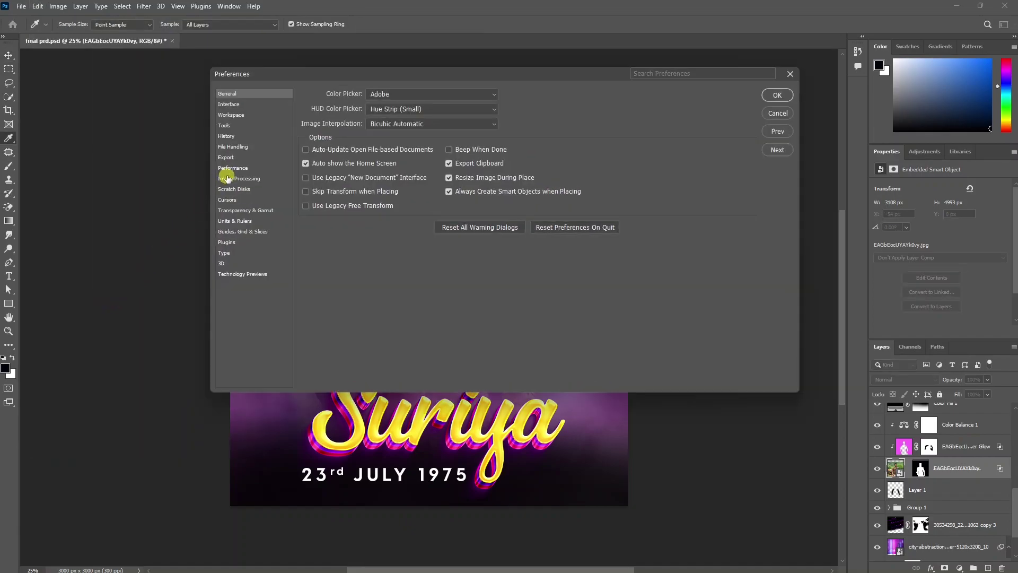
click(233, 168)
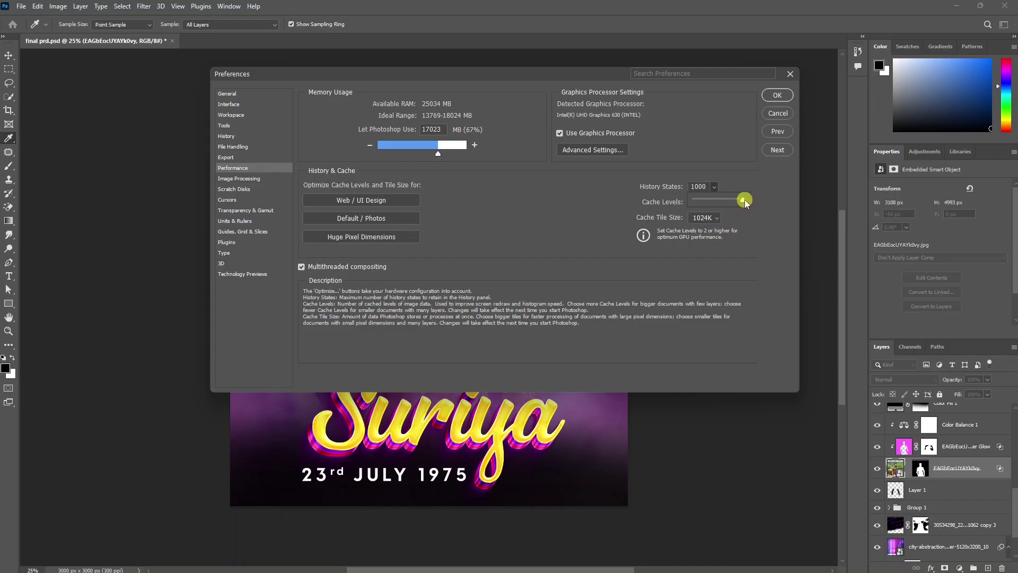
text(100)
click(778, 96)
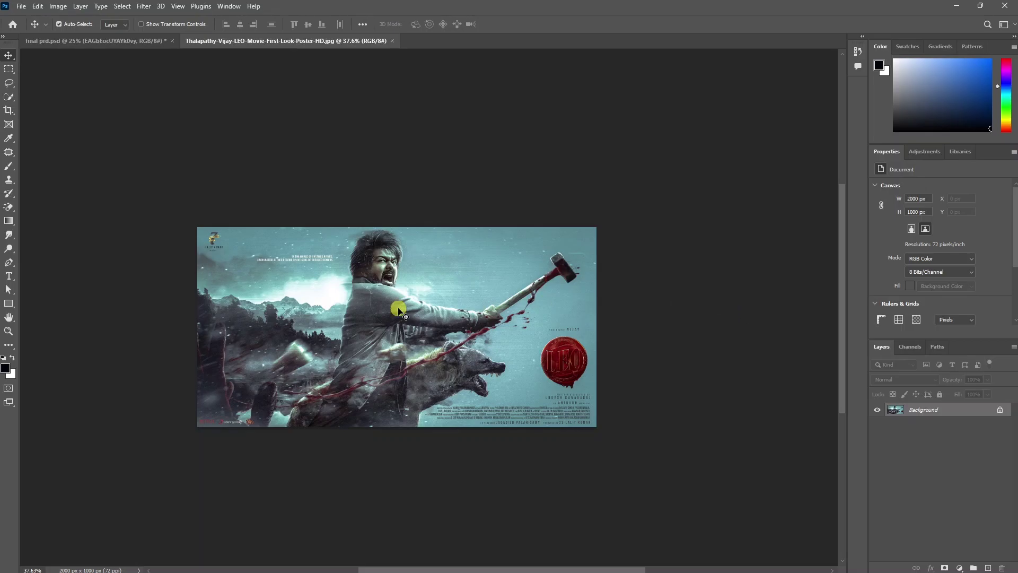
- Crop outward to extend the poster canvas upward and to the right
key(c)
drag(395, 227, 397, 159)
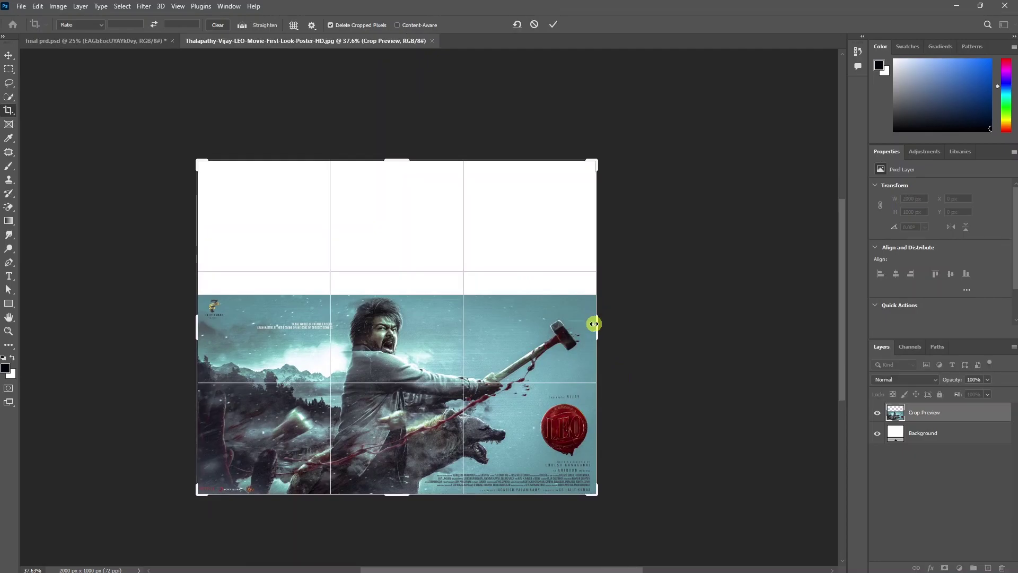
drag(594, 323, 650, 329)
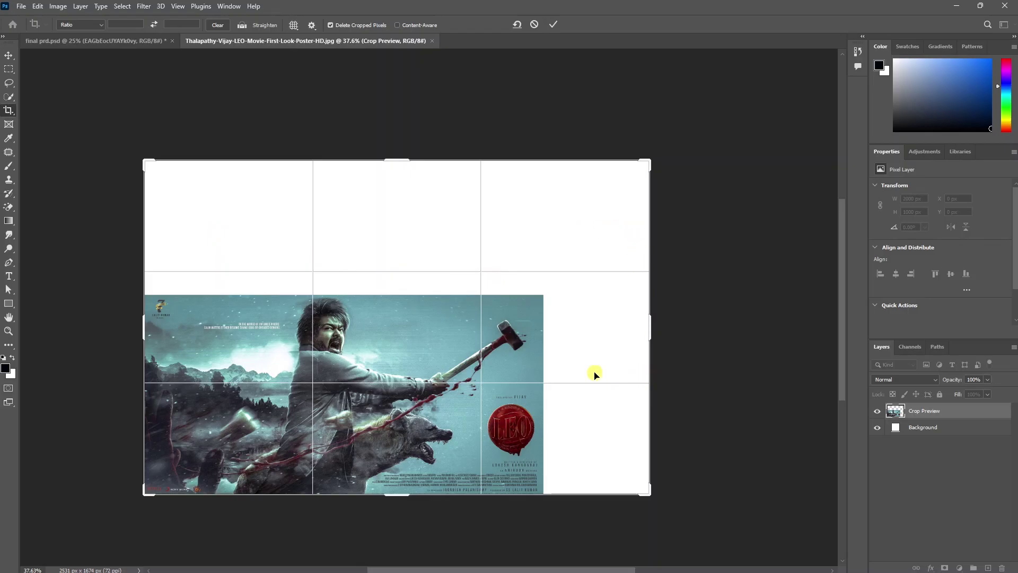
key(Return)
- Marquee the original poster and invert the selection to the blank margin
key(m)
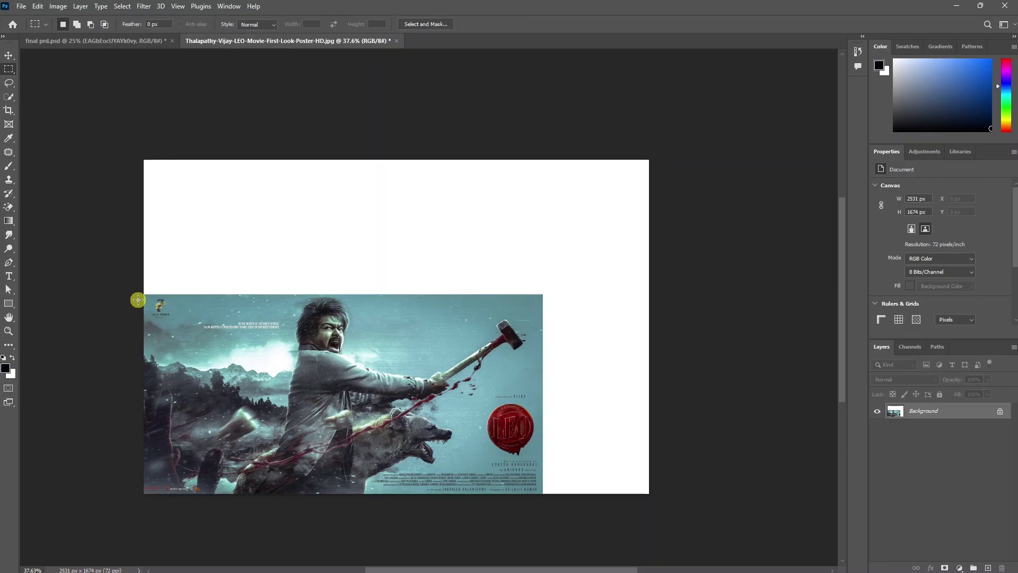
drag(137, 299, 544, 525)
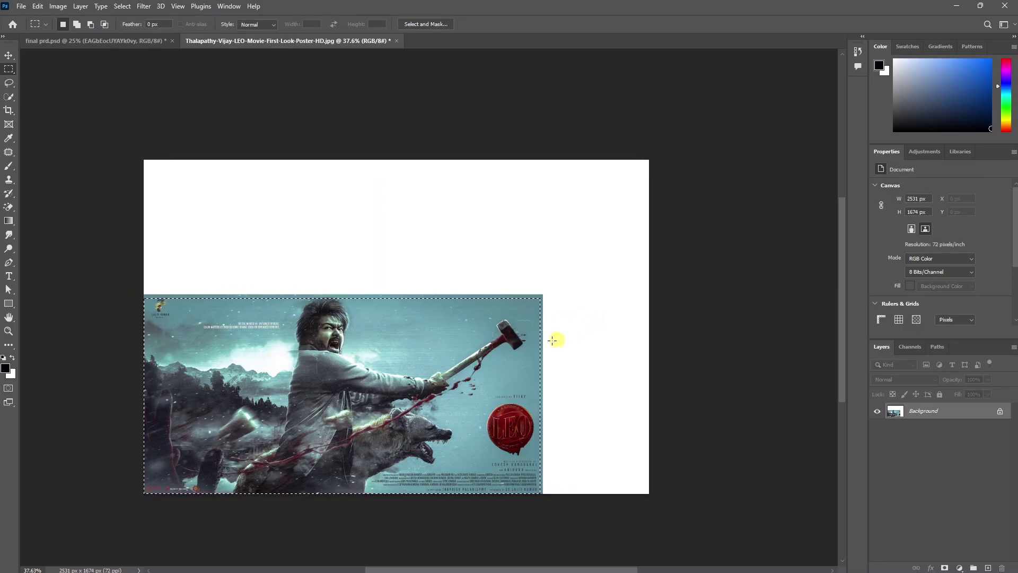
key(ctrl+shift+i)
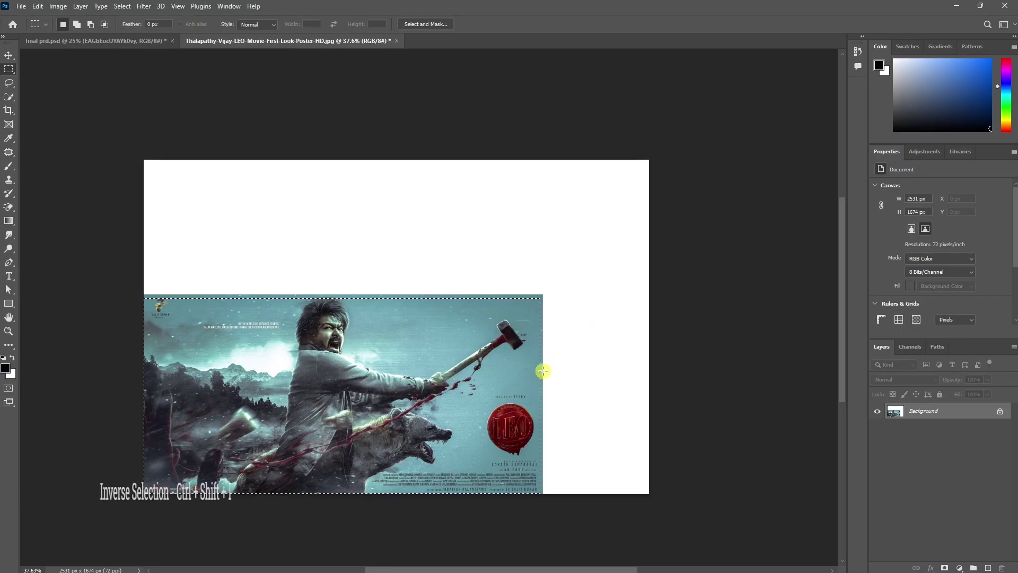
key(ctrl+shift+i)
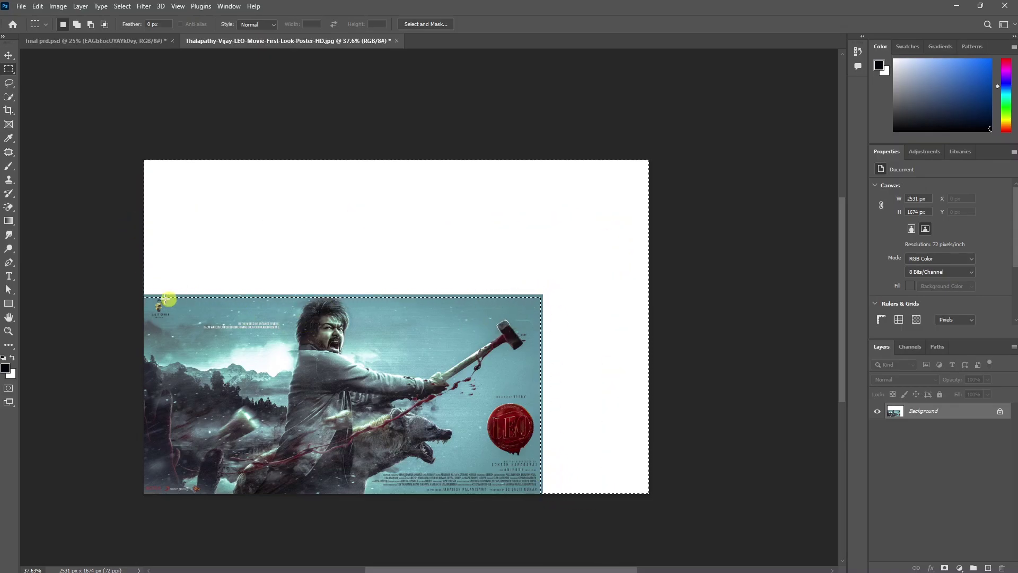
- In Content-Aware Fill, exclude the hair, arm, hammer and credits from the sampling area
click(37, 6)
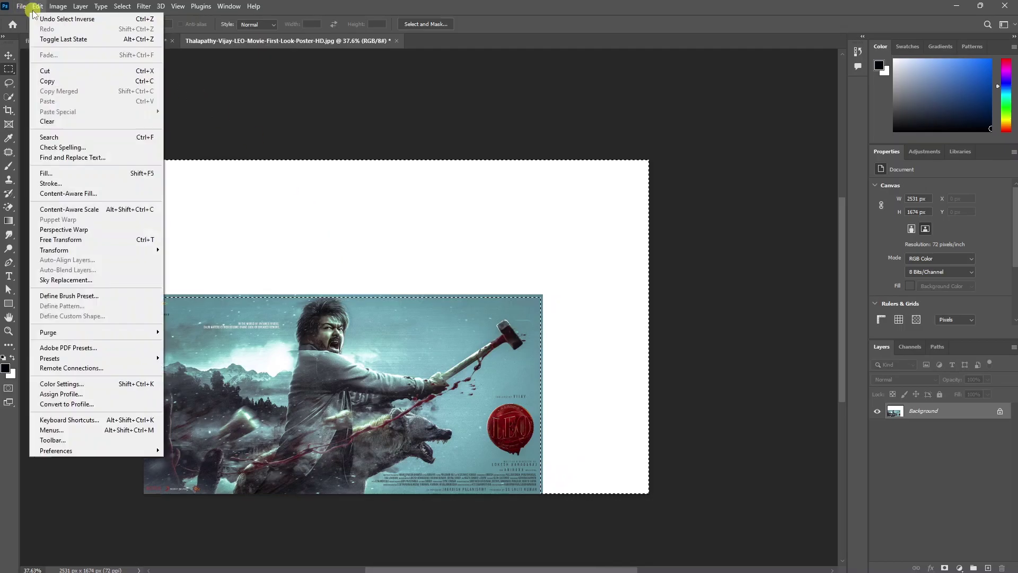
click(90, 194)
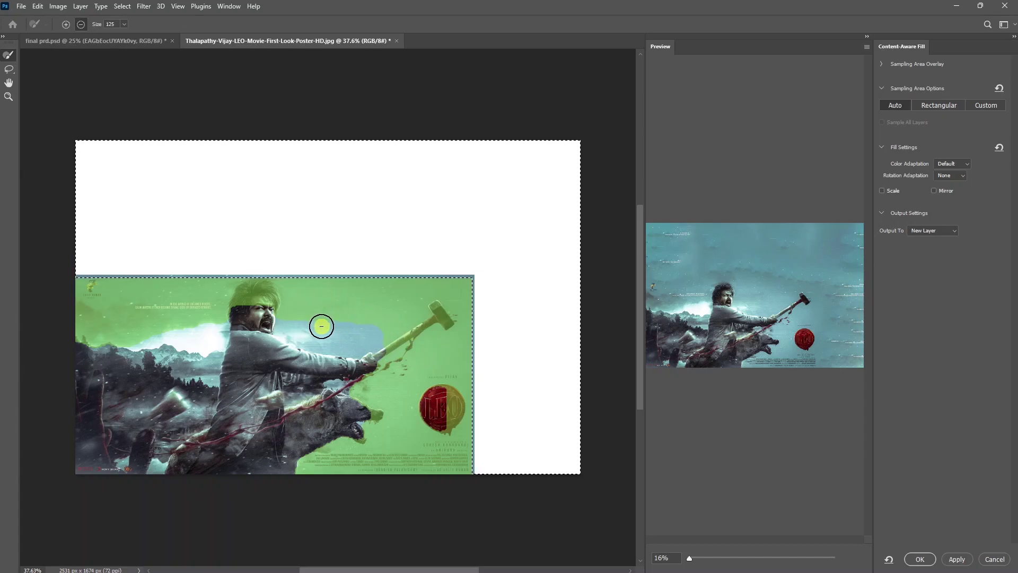
key(bracketleft)
key(bracketleft)
key(bracketleft)
mouse_move(250, 295)
mouse_down()
mouse_move(239, 284)
mouse_move(266, 301)
mouse_move(129, 304)
mouse_up()
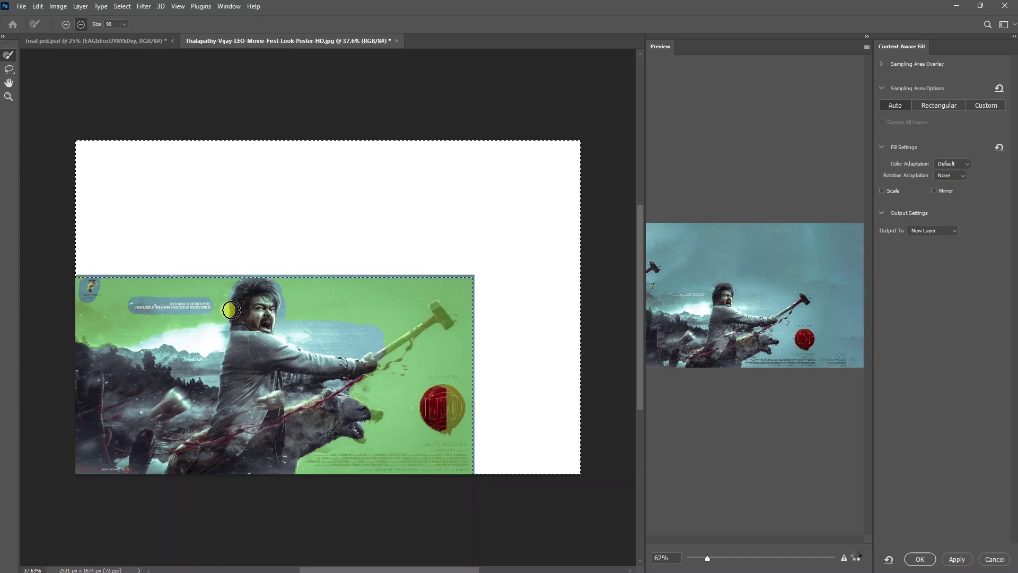
key(alt)
mouse_move(297, 320)
mouse_down()
mouse_move(448, 316)
mouse_move(441, 407)
mouse_move(417, 465)
mouse_up()
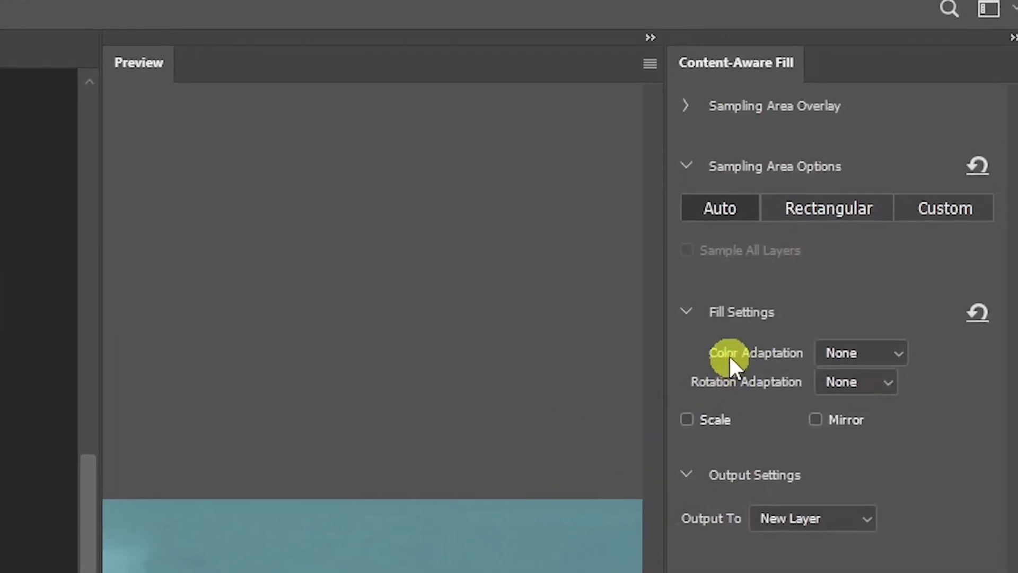
- Apply the fill with High colour adaptation and deselect
click(835, 357)
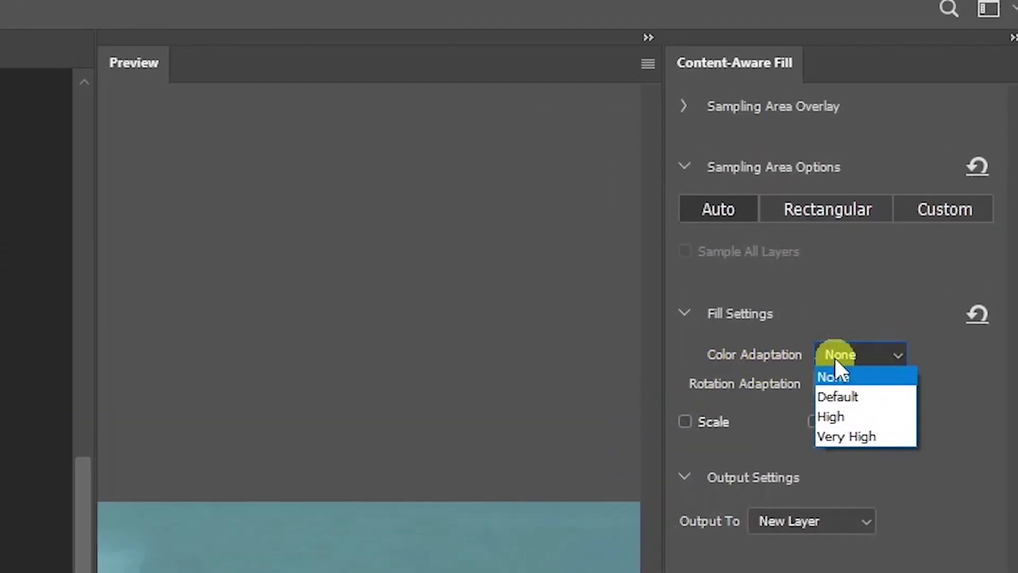
click(842, 416)
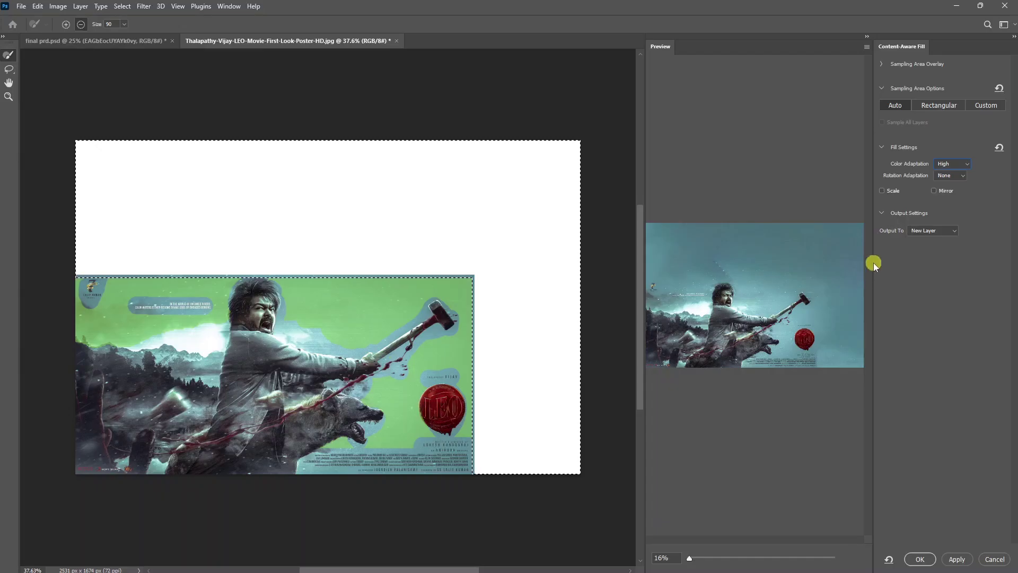
click(922, 560)
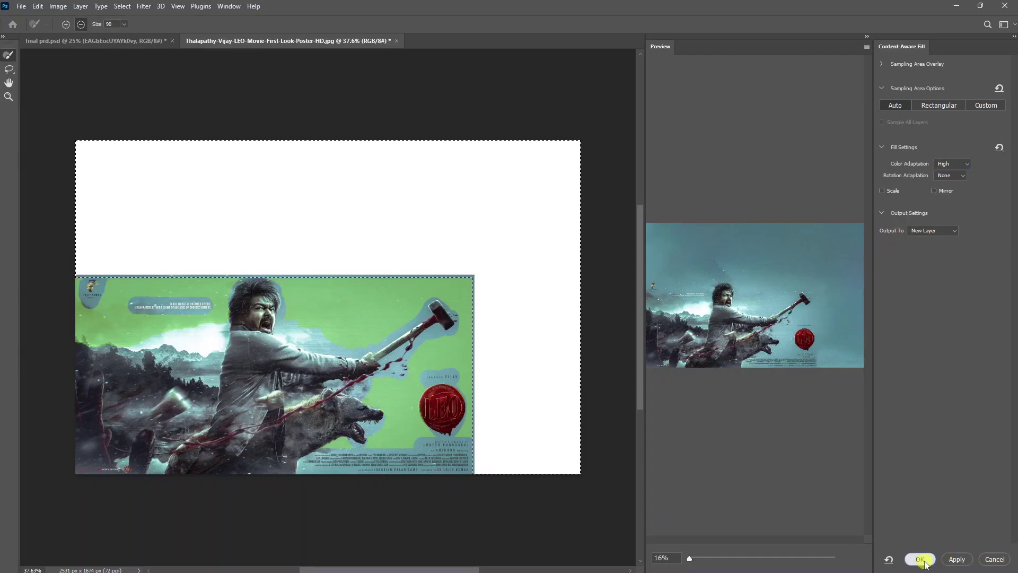
key(ctrl+d)
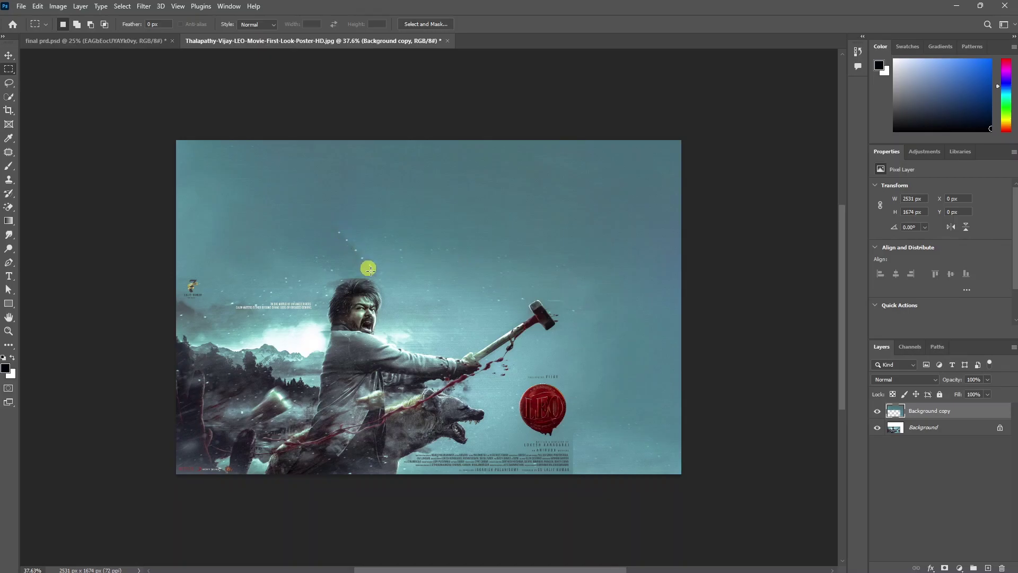
- Patch the specks in the sky above the man's head with clean sky
click(8, 151)
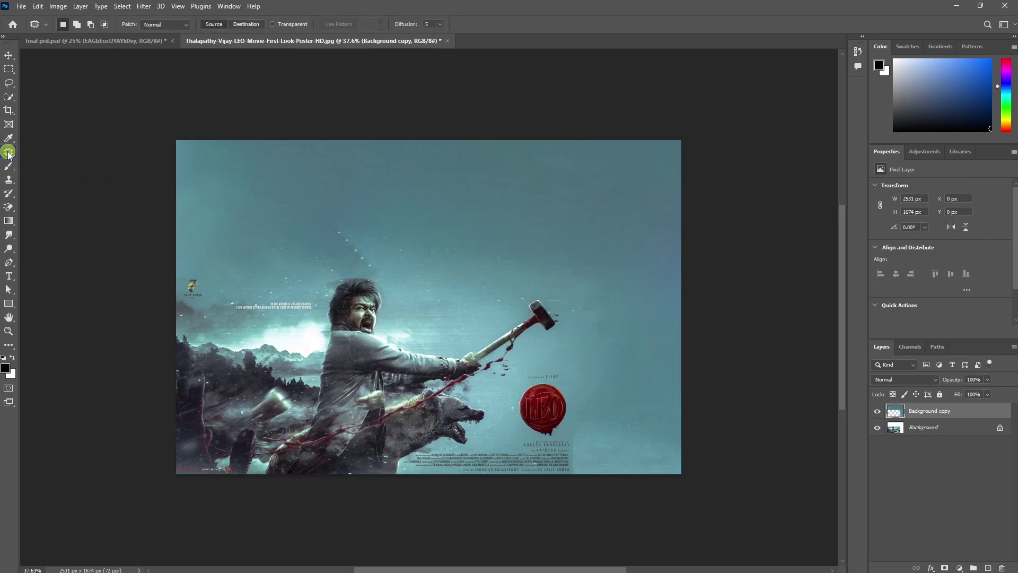
right_click(8, 151)
click(53, 175)
mouse_move(319, 225)
mouse_down()
mouse_move(387, 277)
mouse_move(321, 223)
mouse_move(429, 224)
mouse_up()
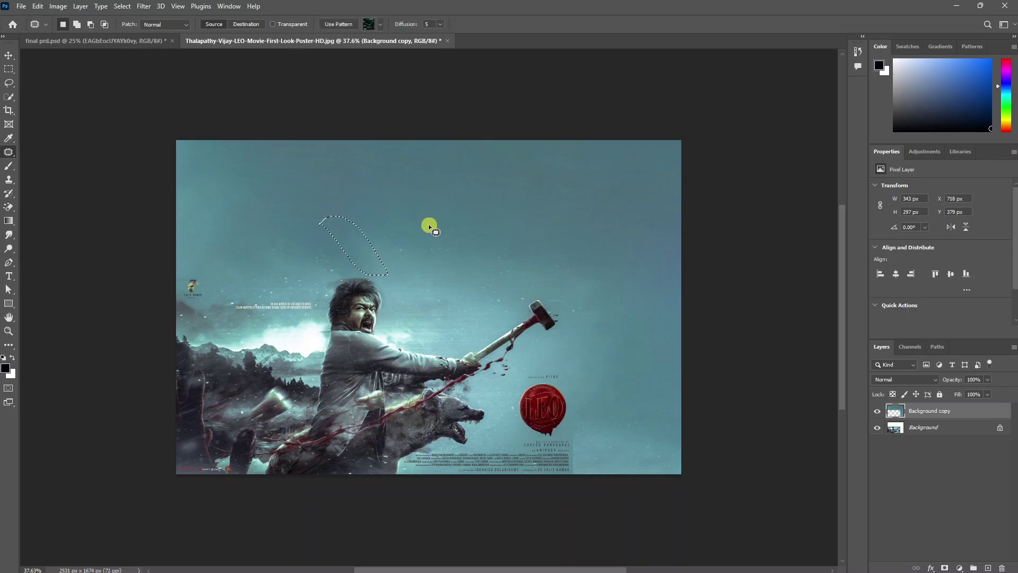
key(ctrl+d)
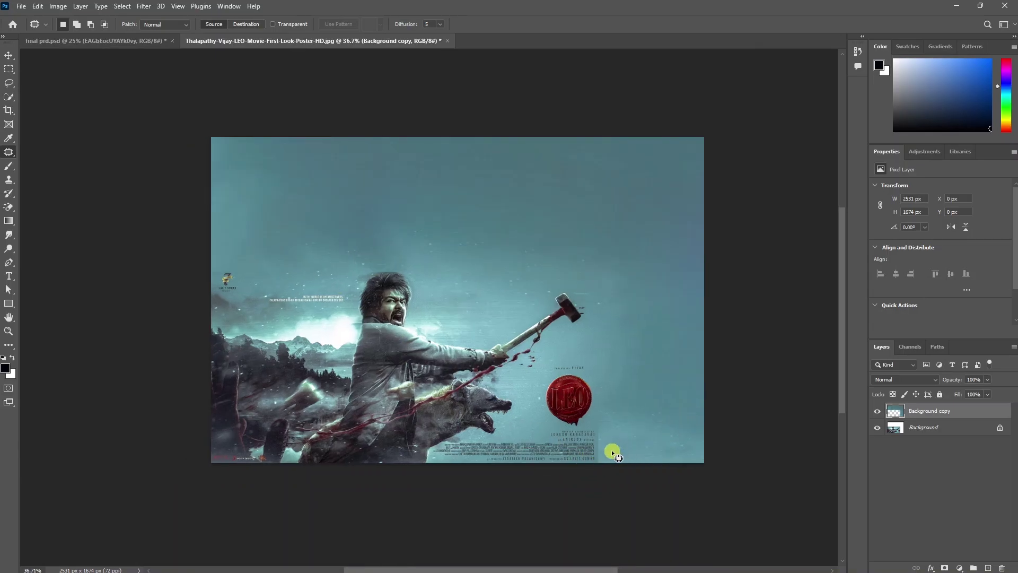
- Zoom in on the poster and switch to the Clone Stamp tool
scroll(605, 457, up, 3)
scroll(605, 457, up, 2)
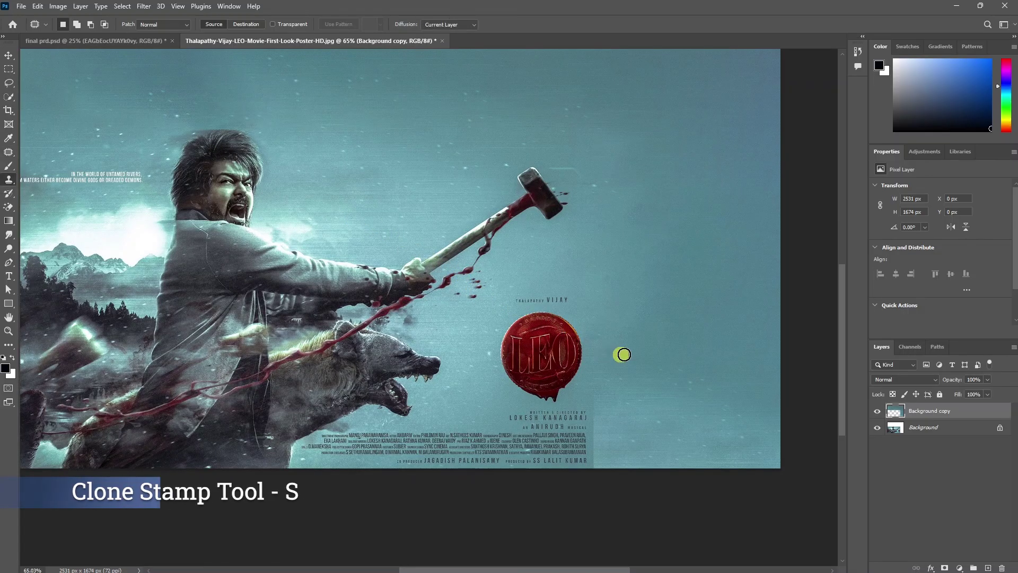
key(s)
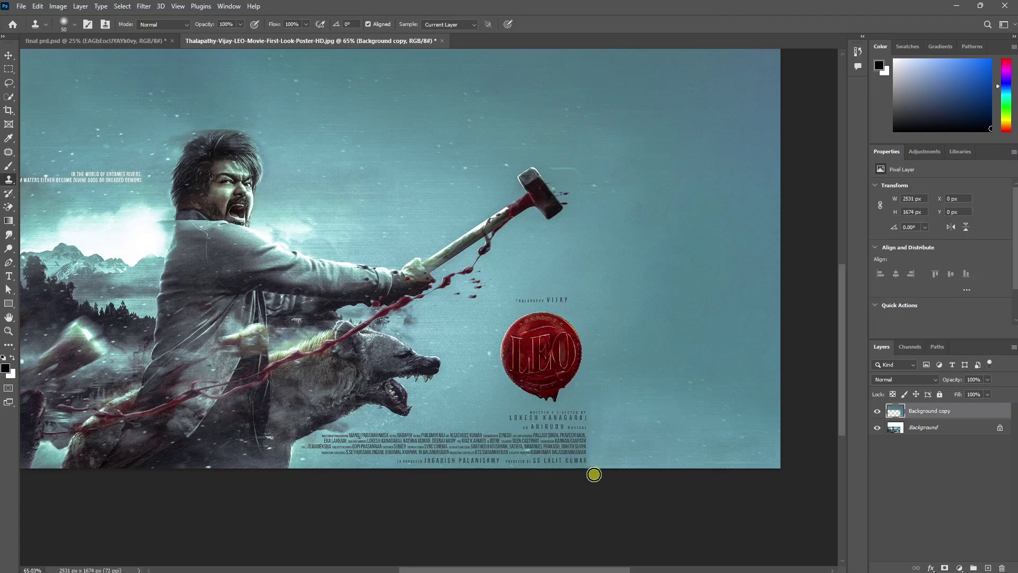
scroll(594, 474, down, 5)
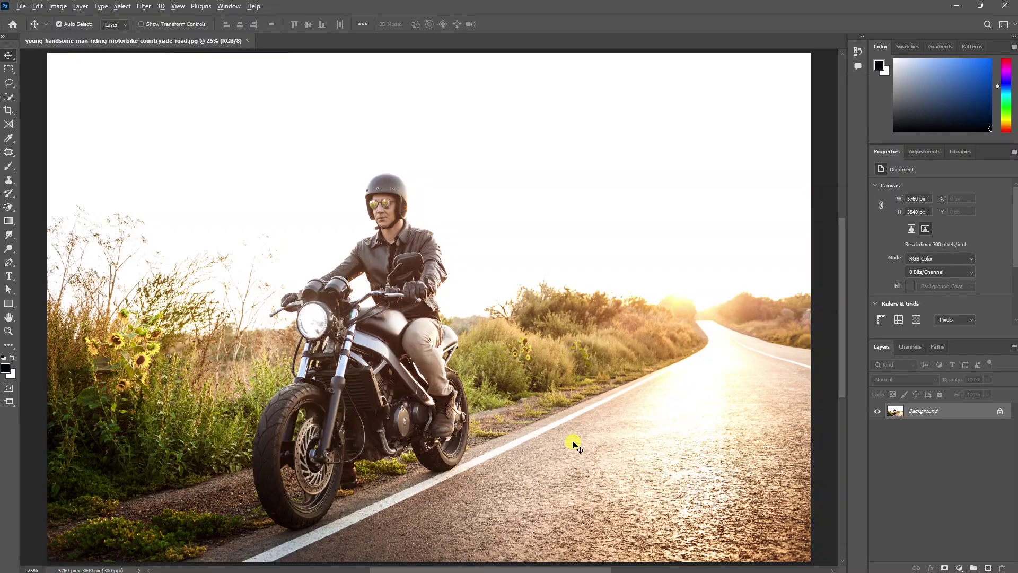
- Switch from Photoshop to the Google Images 'dog running' results in the browser
key(alt+Tab)
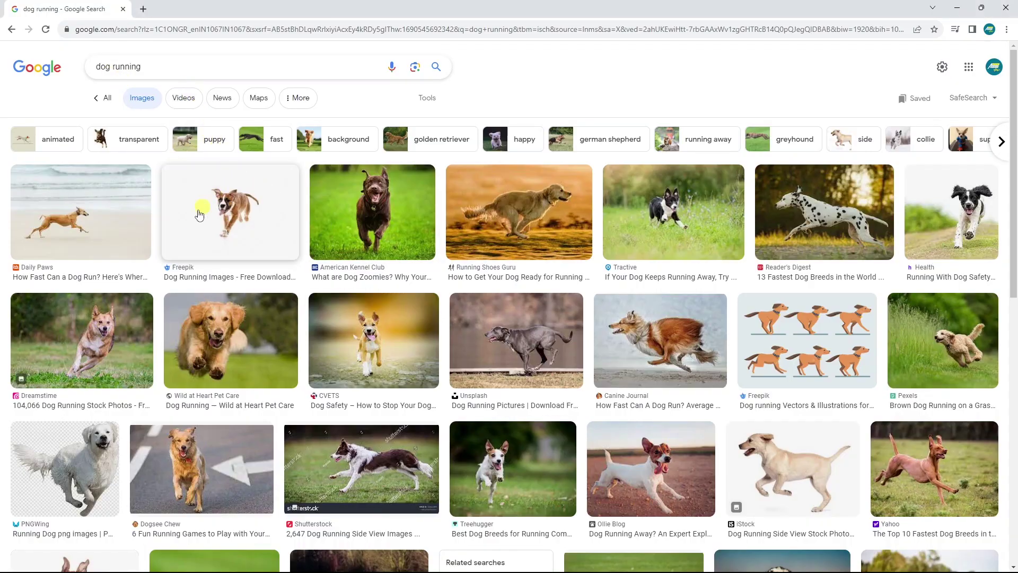
- Copy the image of the white dog leaping across grass, then return to Photoshop
scroll(511, 310, down, 1)
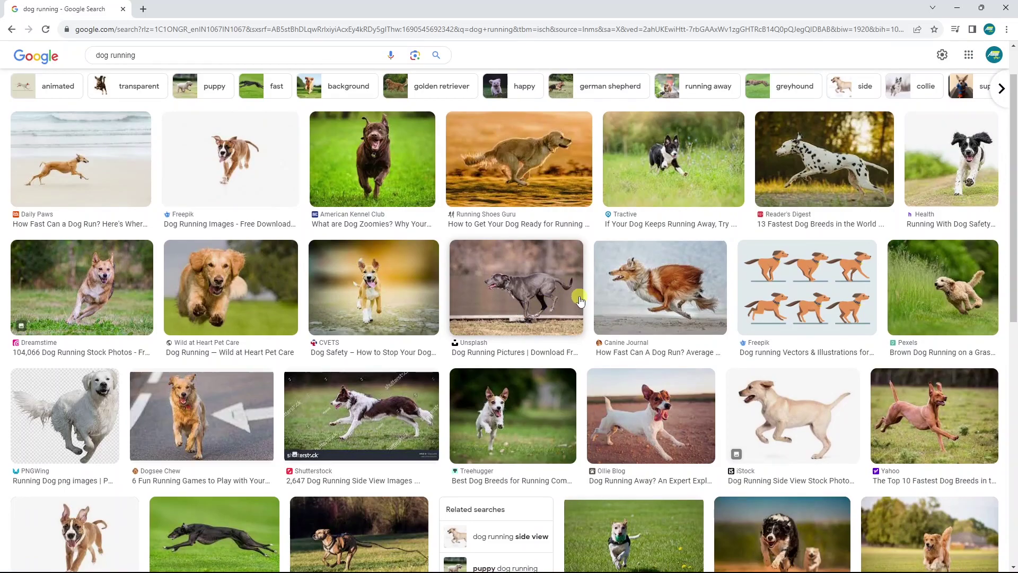
click(929, 308)
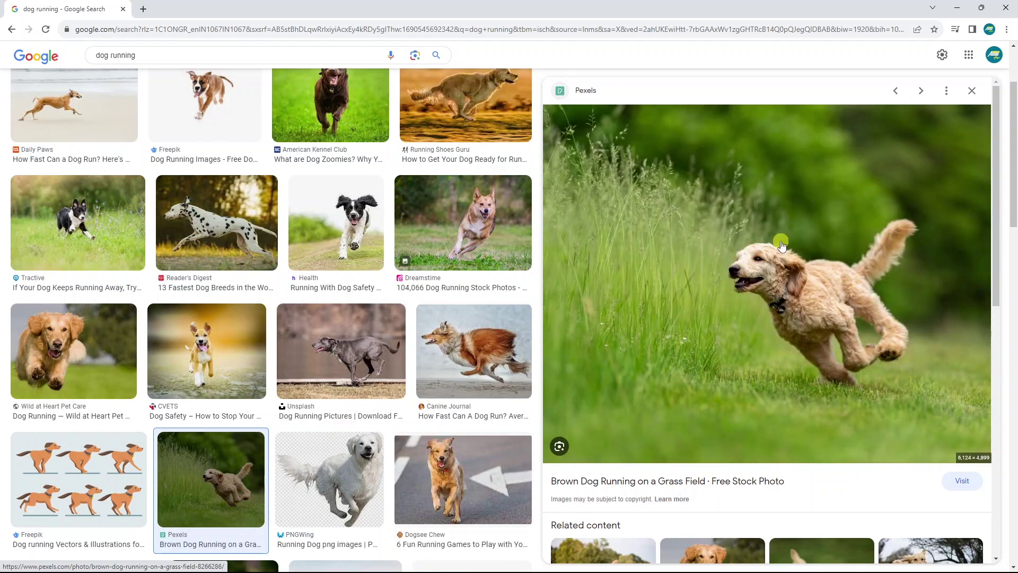
scroll(781, 244, down, 3)
scroll(781, 244, down, 3)
scroll(782, 244, down, 1)
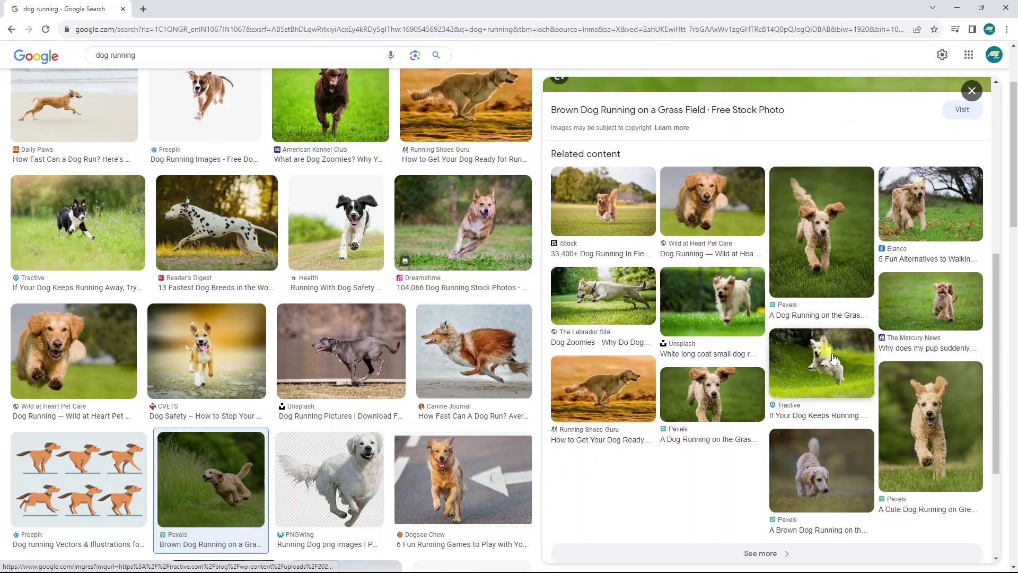
click(836, 359)
right_click(792, 266)
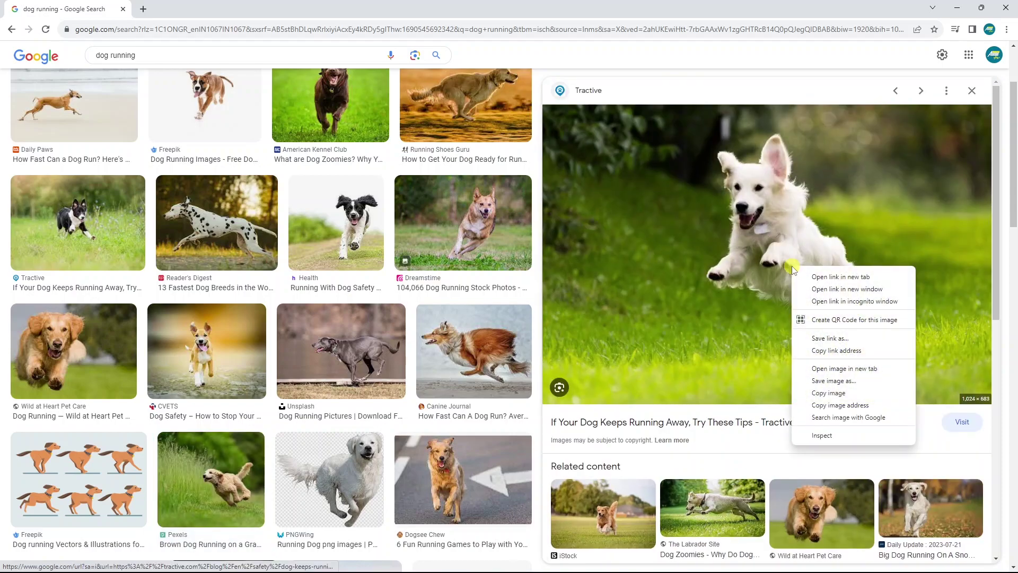
click(827, 392)
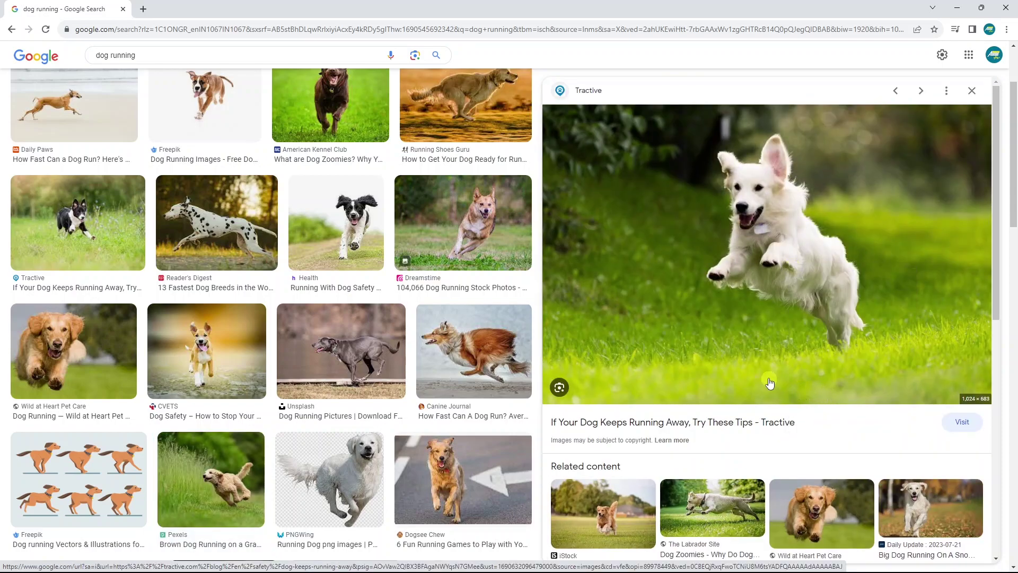
key(alt+Tab)
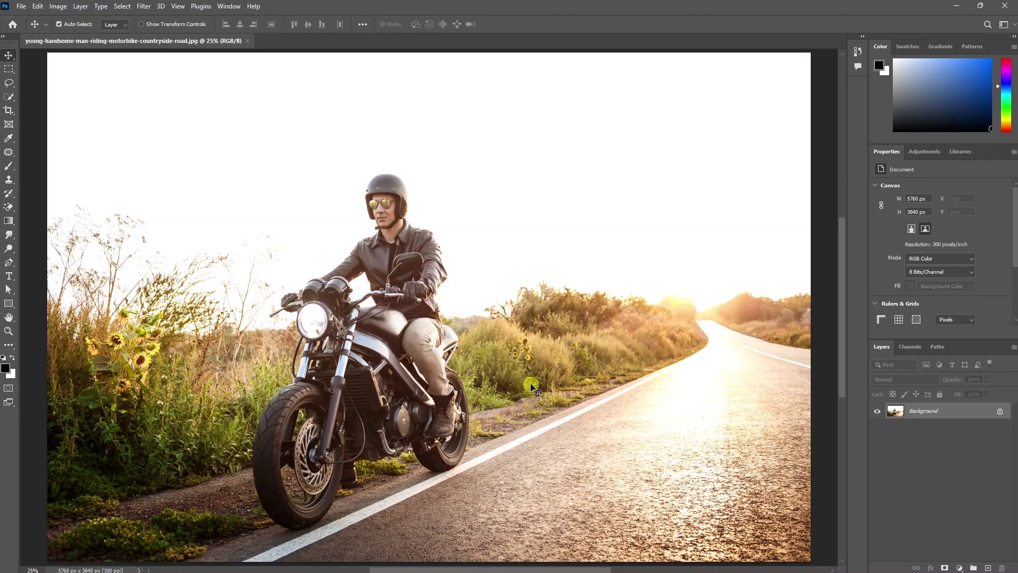
- Paste the white dog, scale it into the lower-left grass, and Quick Export Layer 1 as PNG
key(ctrl+v)
key(ctrl+t)
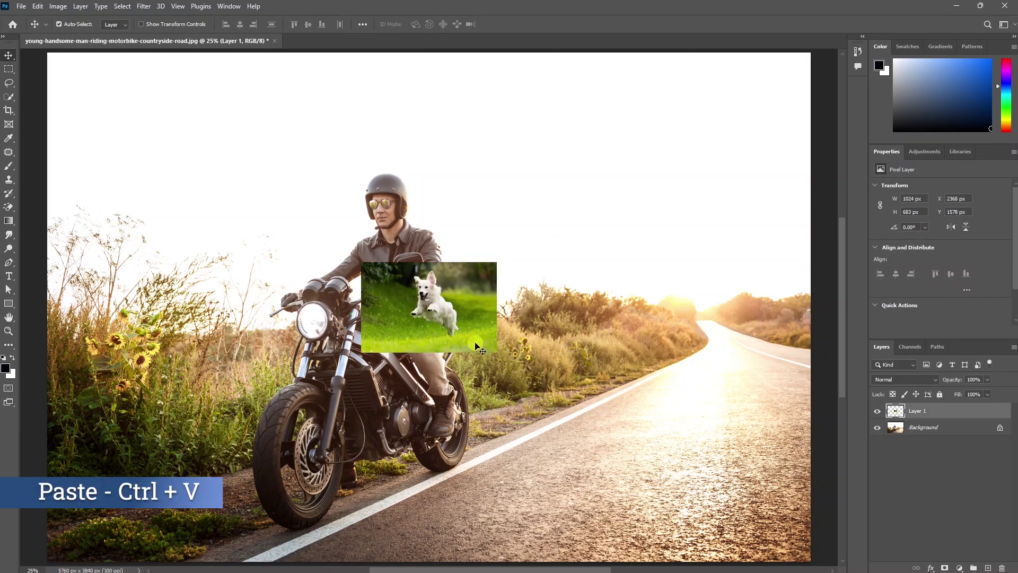
drag(477, 345, 605, 419)
mouse_move(557, 335)
mouse_down()
mouse_move(557, 226)
mouse_move(614, 394)
mouse_move(159, 428)
mouse_up()
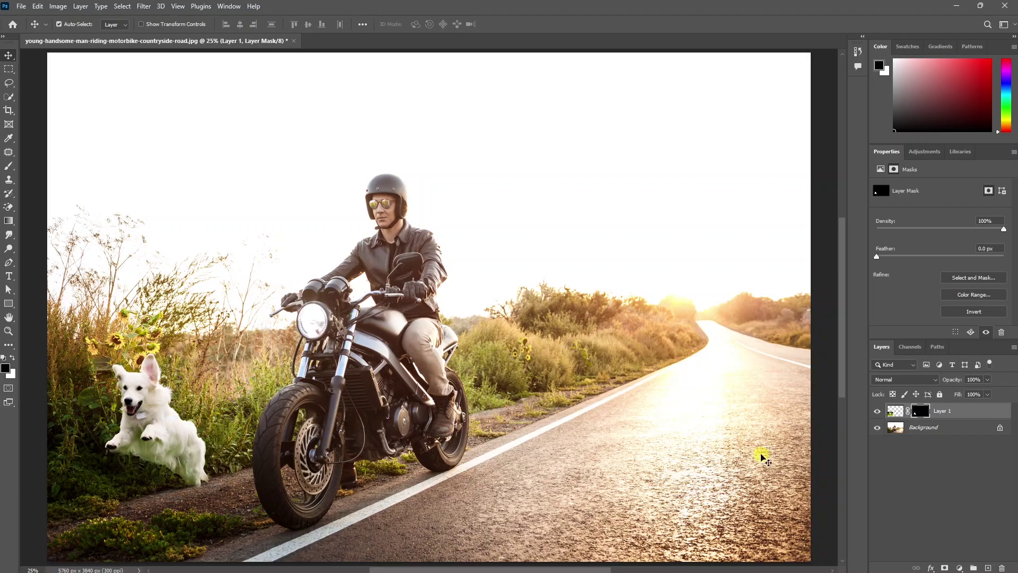
right_click(942, 412)
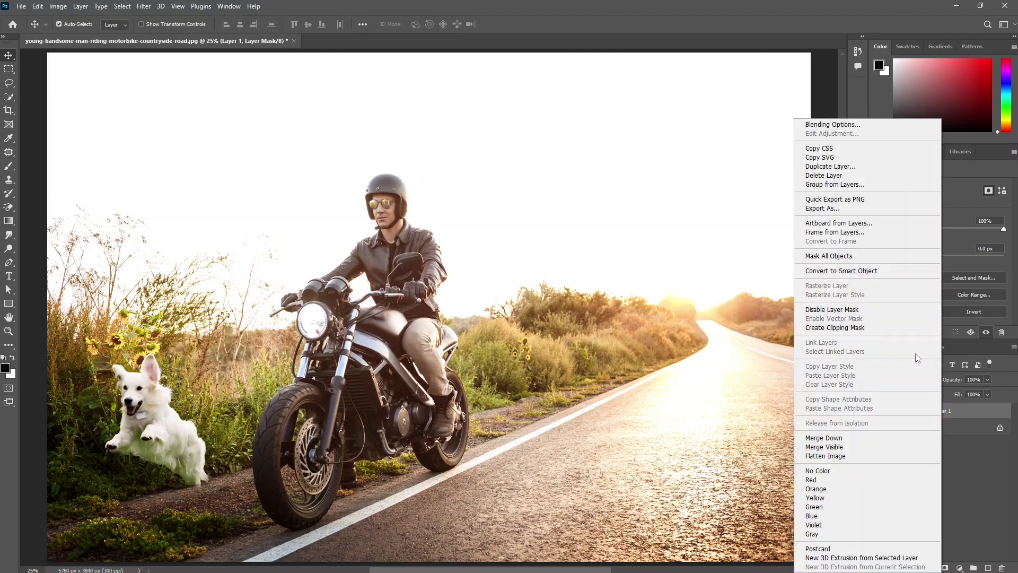
click(852, 200)
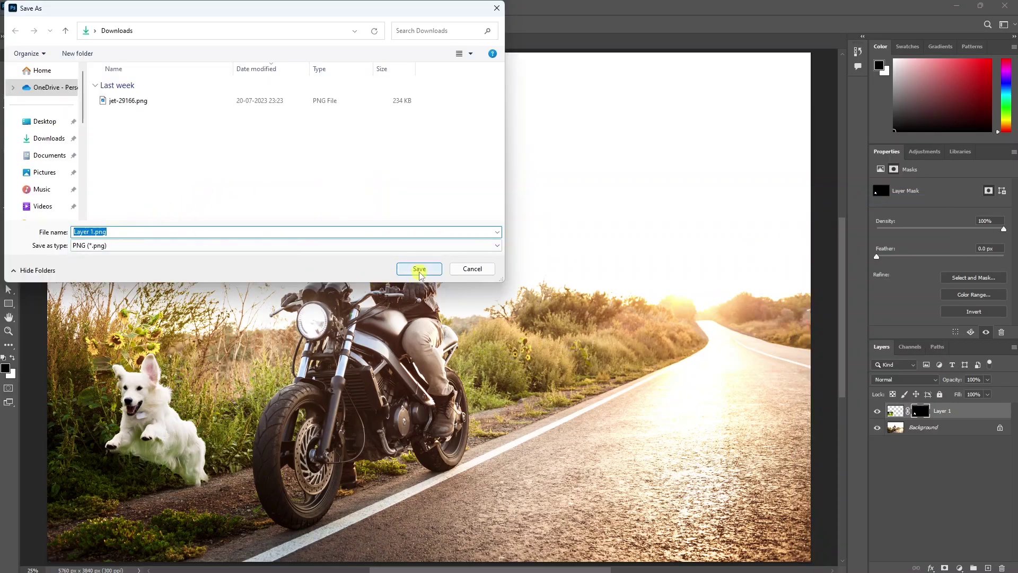
- Save Layer 1.png and place it as a second dog on the right roadside grass
click(419, 270)
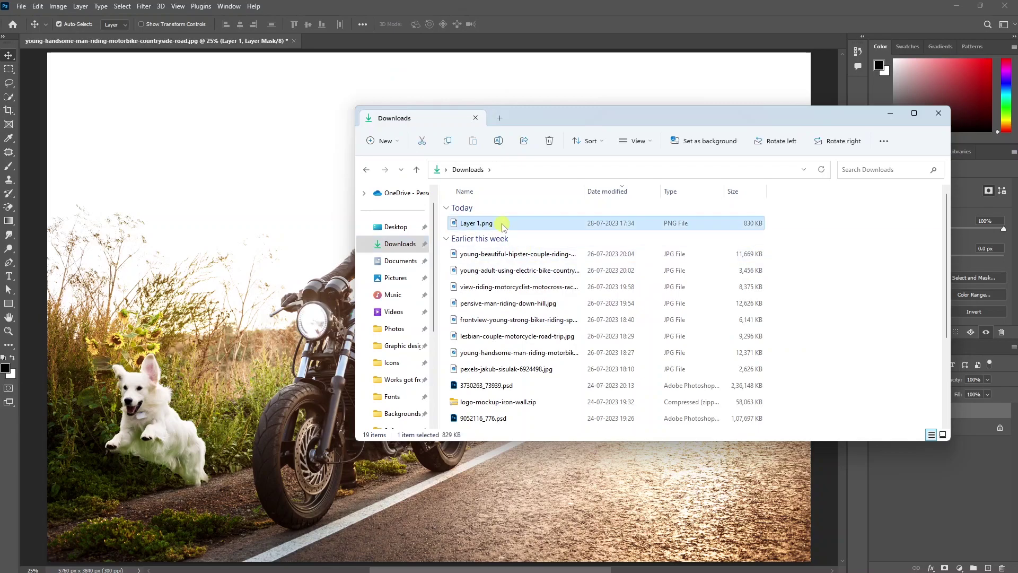
drag(484, 227, 254, 205)
drag(441, 305, 573, 336)
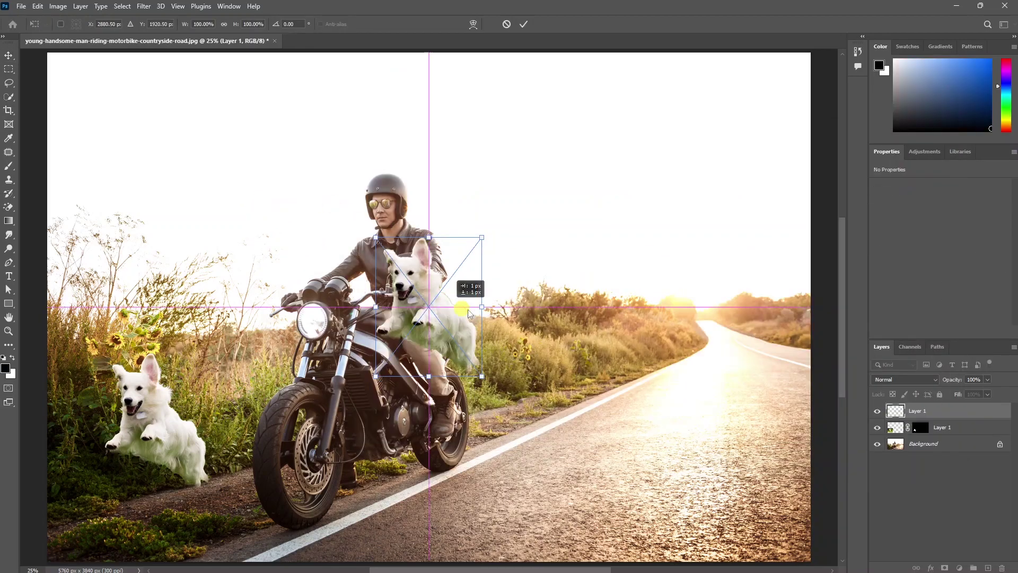
key(Return)
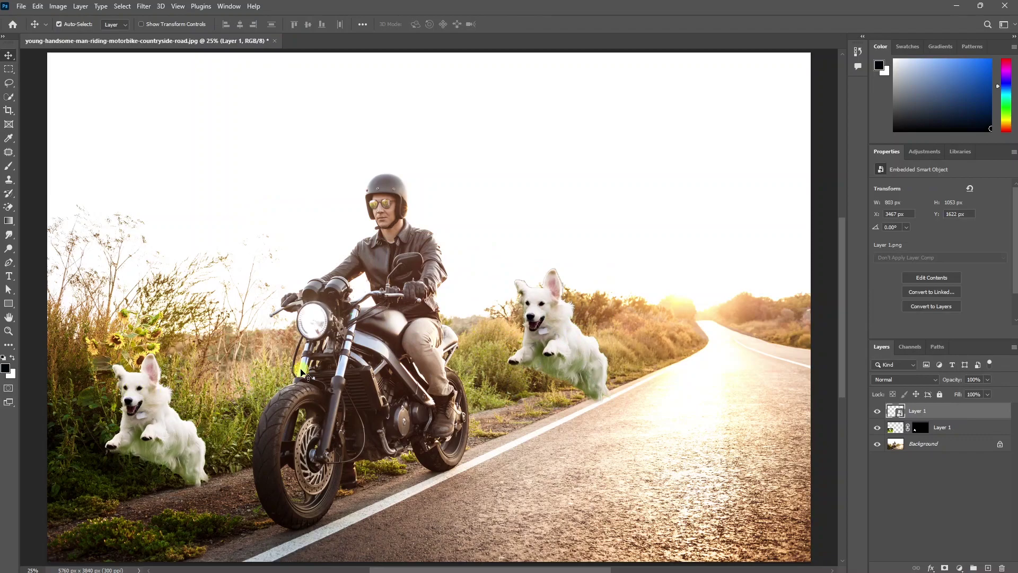
drag(554, 345, 563, 421)
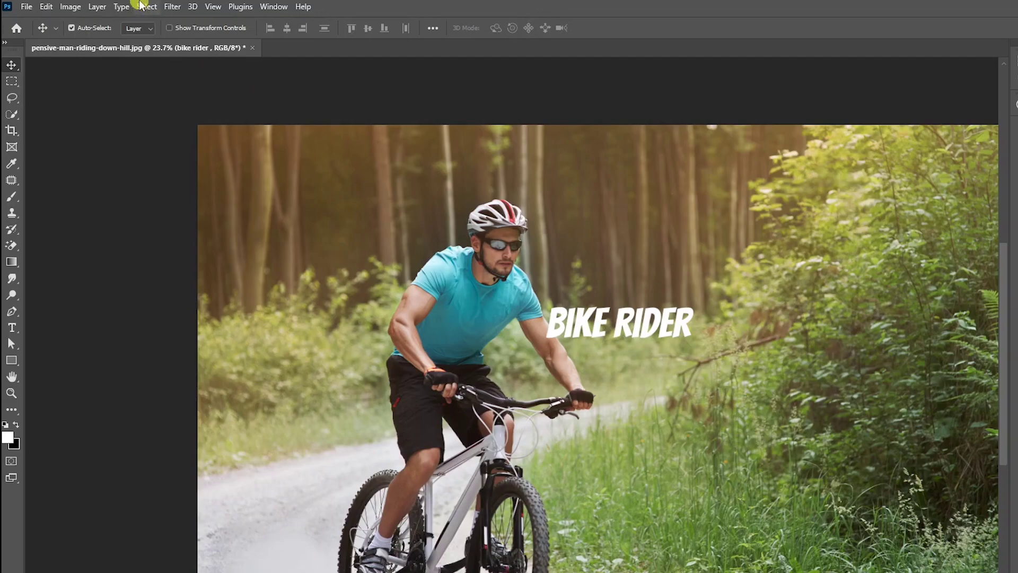
- Try a Color Range selection on the whole image, then deselect it
click(146, 6)
click(181, 133)
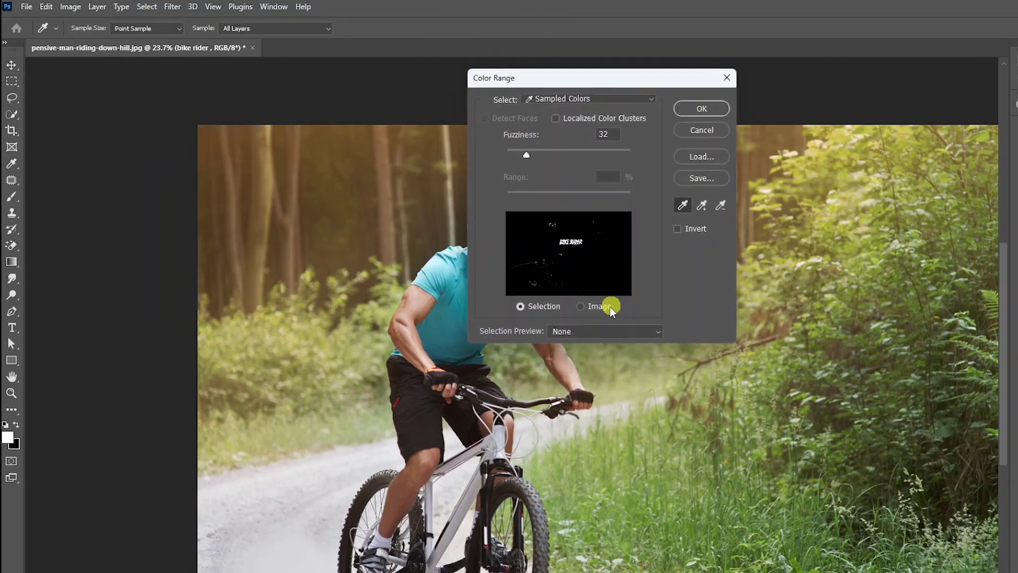
drag(598, 78, 328, 125)
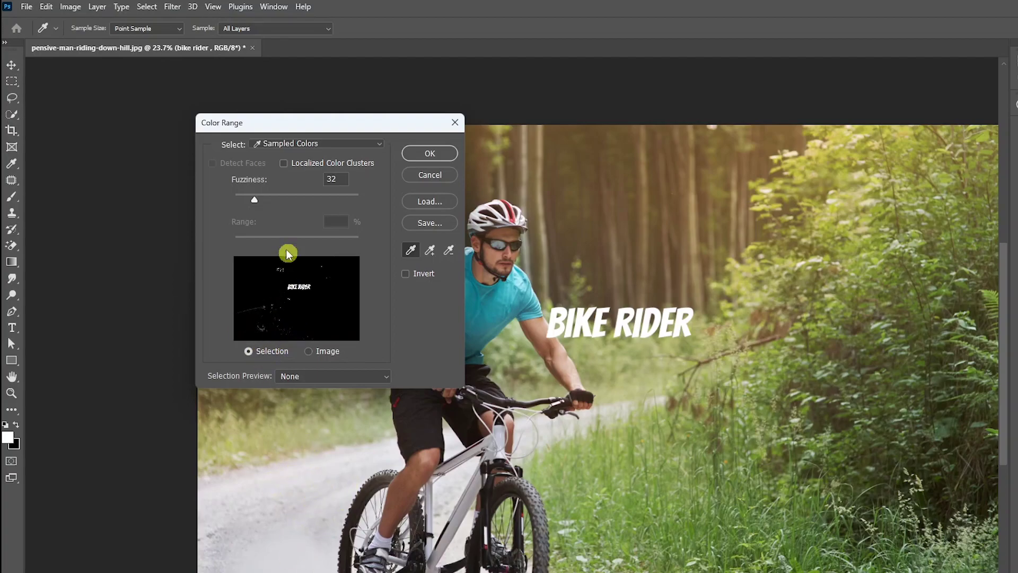
drag(254, 200, 273, 200)
click(429, 152)
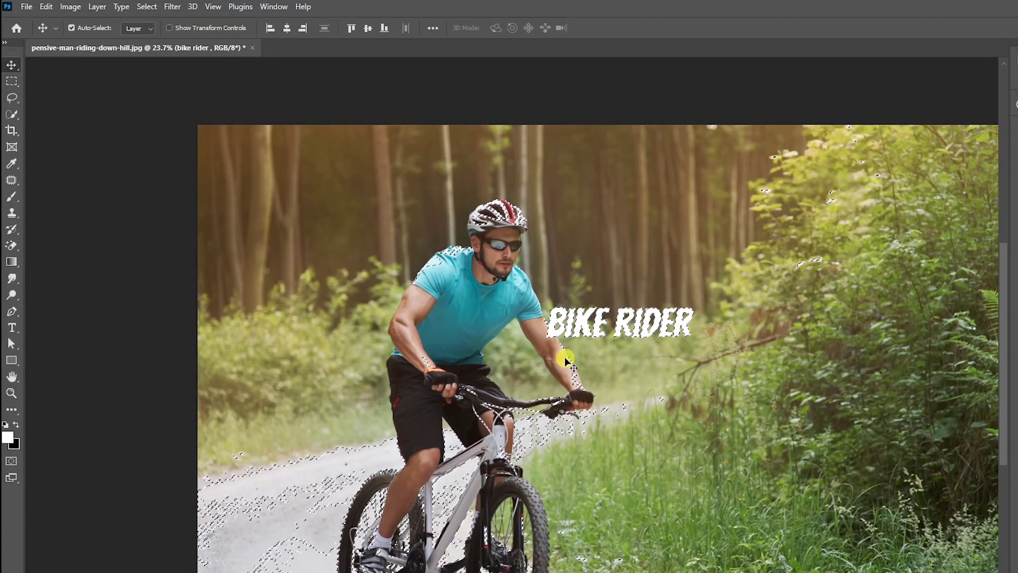
key(ctrl+d)
- Marquee the BIKE RIDER text and Color Range-select its white letters at Fuzziness 23
click(12, 81)
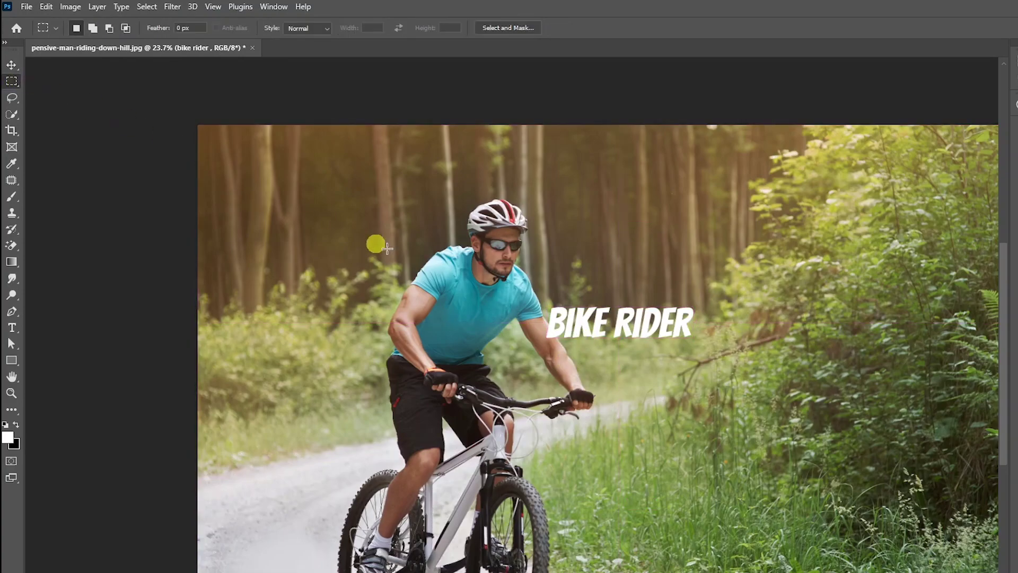
drag(535, 299, 701, 348)
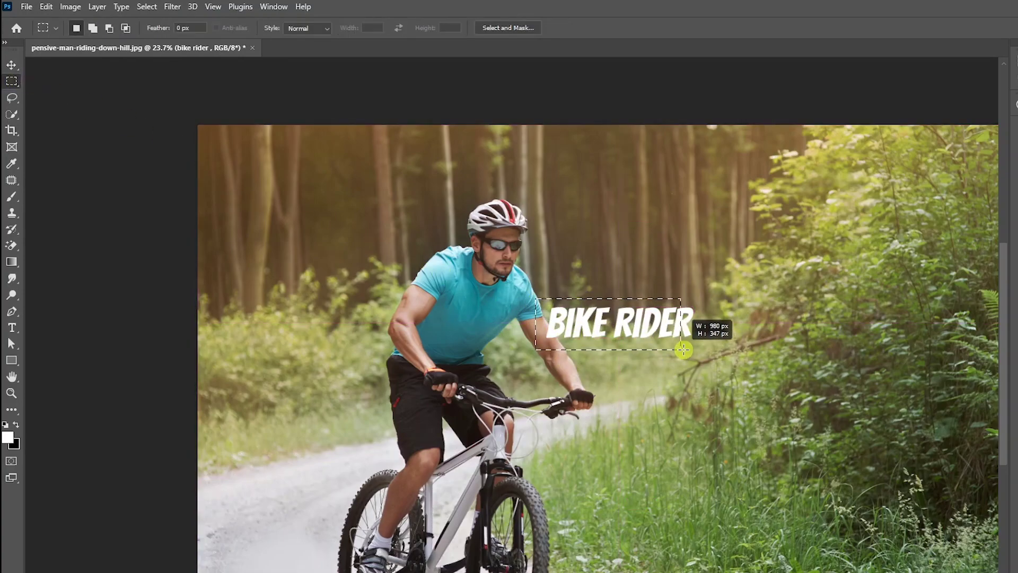
click(146, 6)
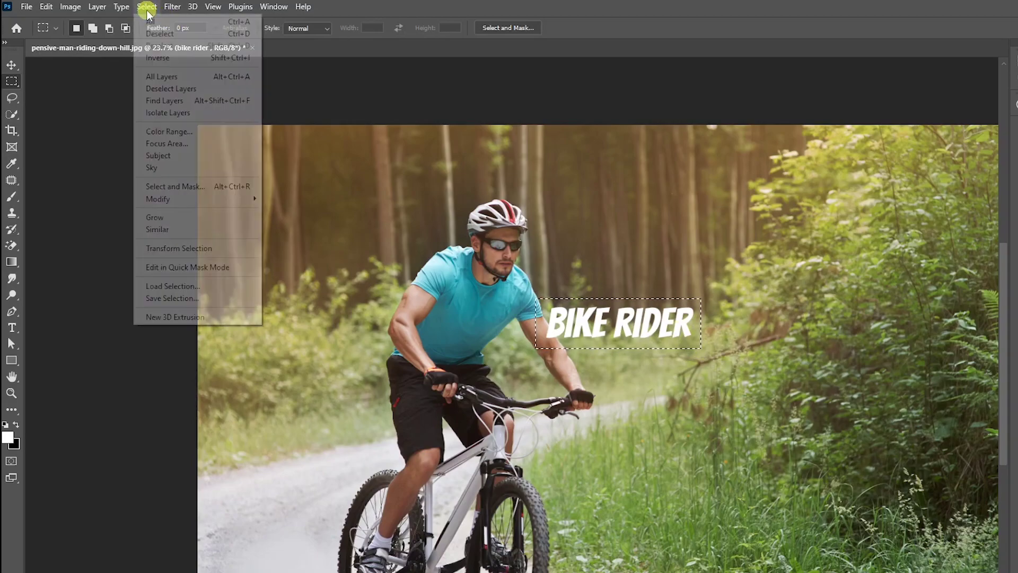
click(169, 133)
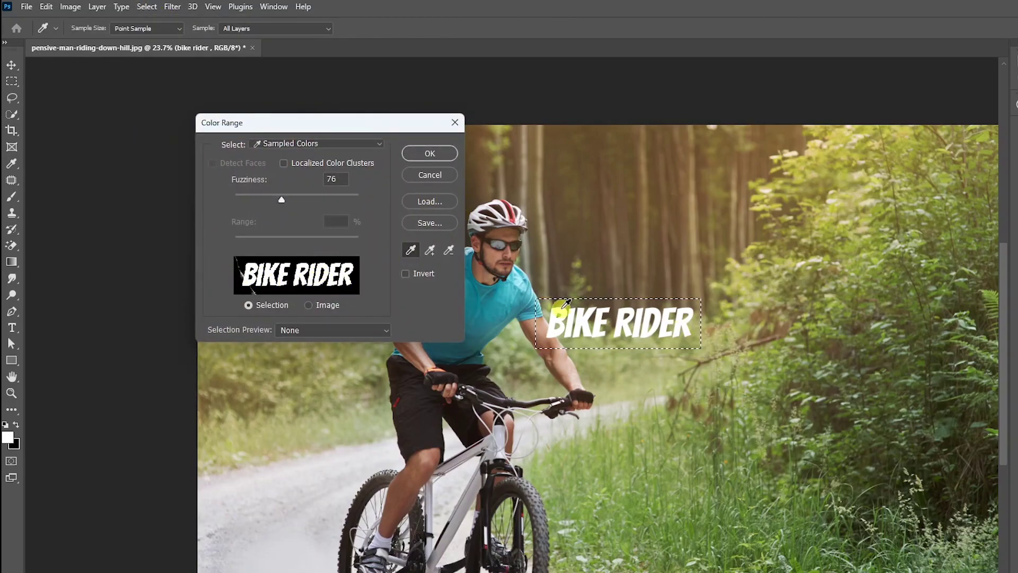
drag(282, 199, 250, 199)
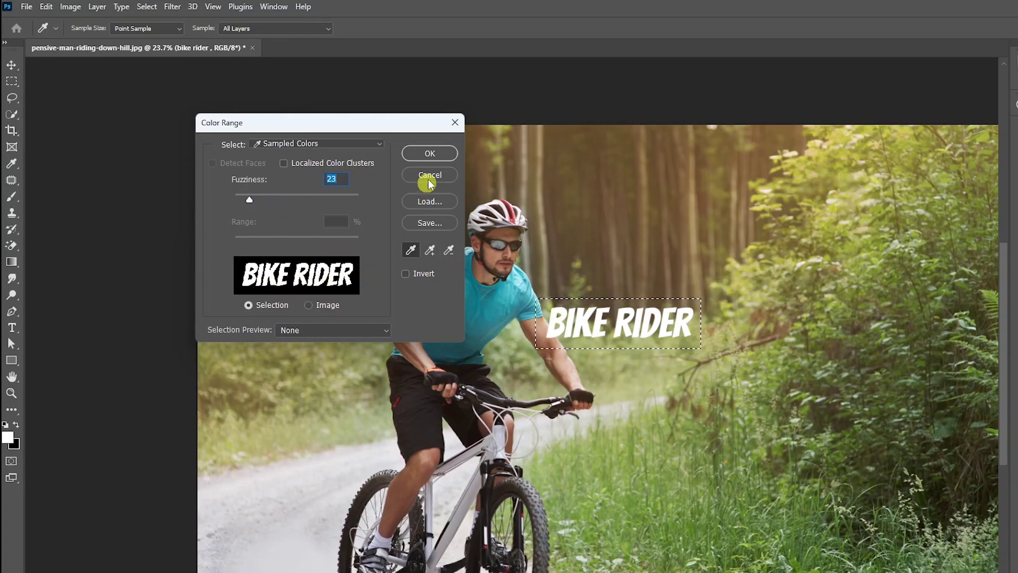
click(430, 154)
- Expand the letter selection by 10 pixels
click(147, 7)
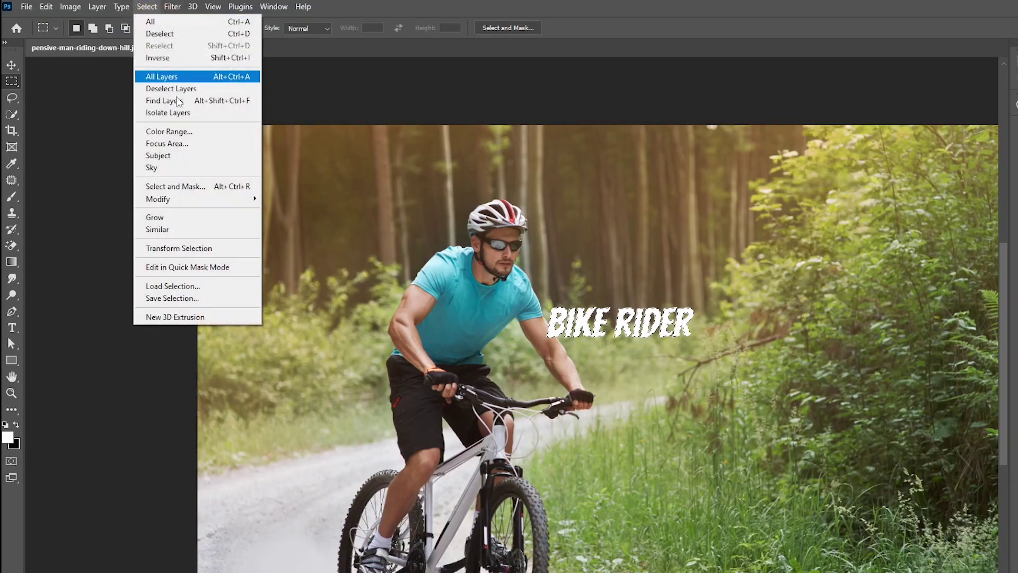
mouse_move(175, 199)
click(295, 221)
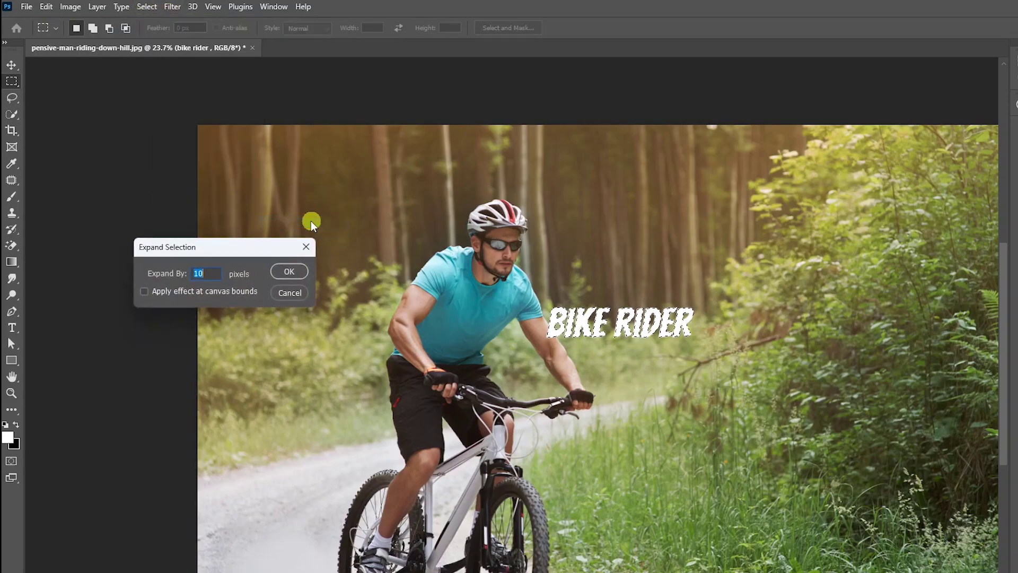
key(Return)
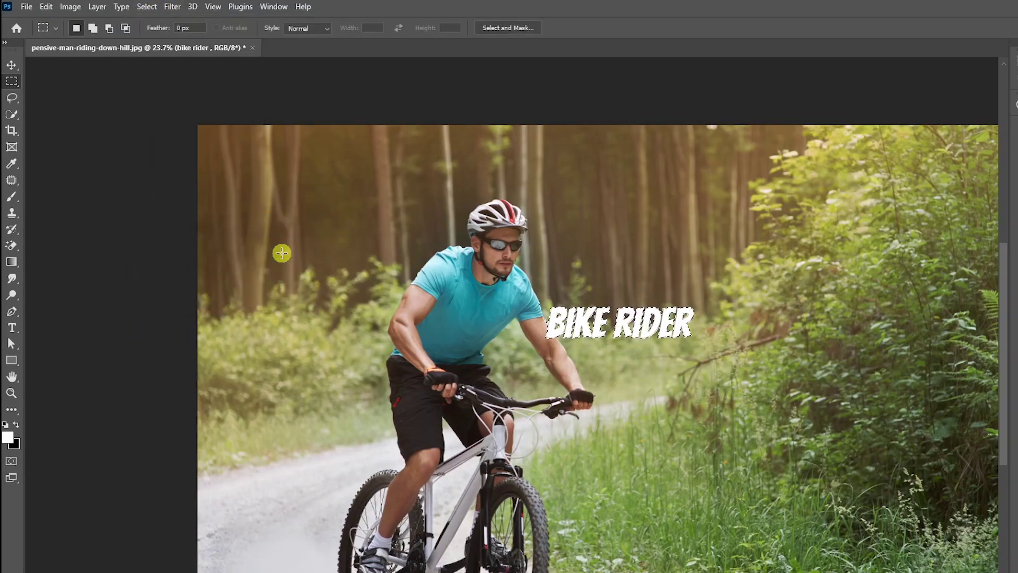
- Trim the selection with the Lasso along the rider's shoulder
scroll(549, 318, up, 5)
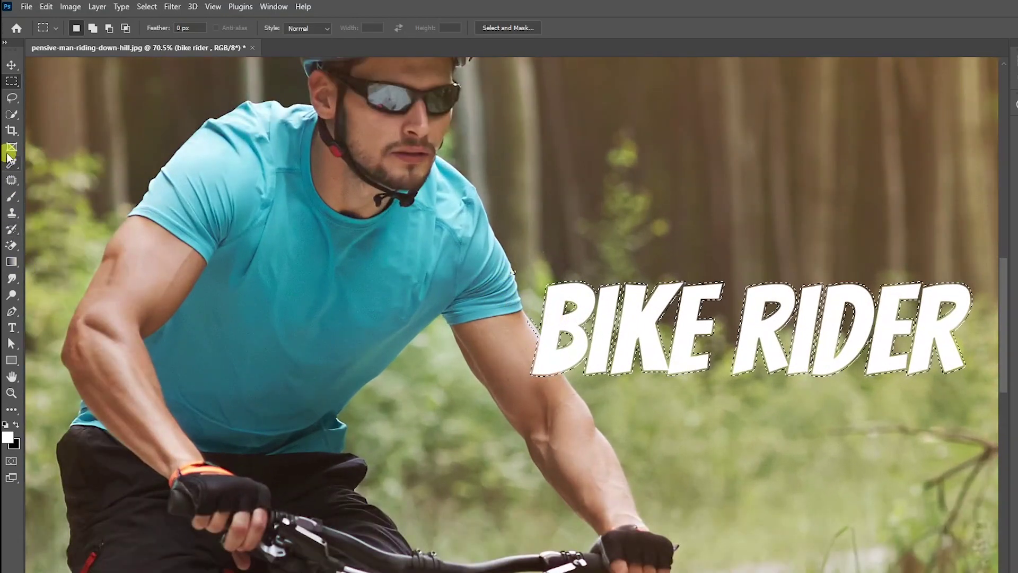
click(11, 98)
scroll(511, 348, up, 1)
scroll(511, 348, up, 1)
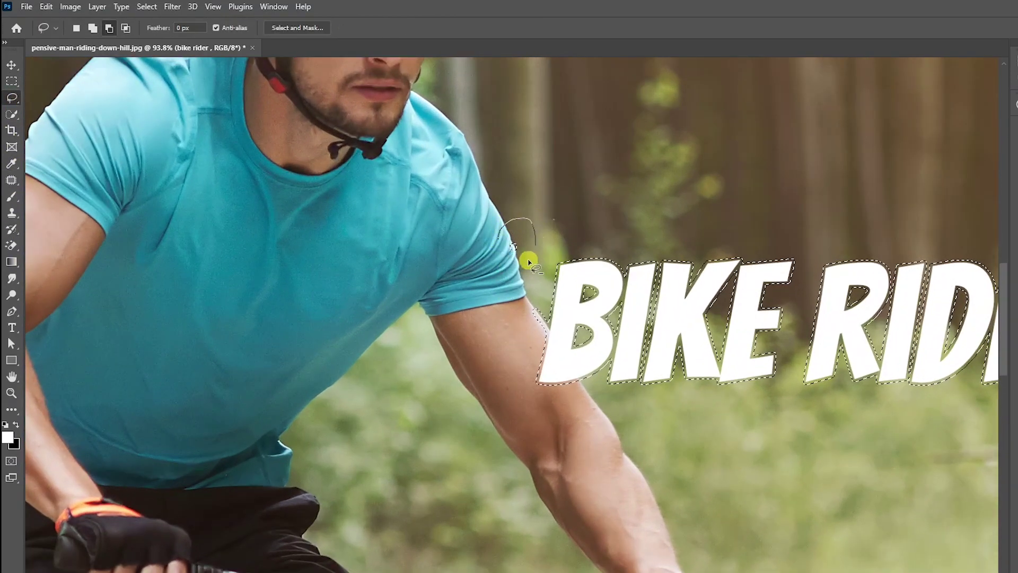
drag(520, 289, 534, 293)
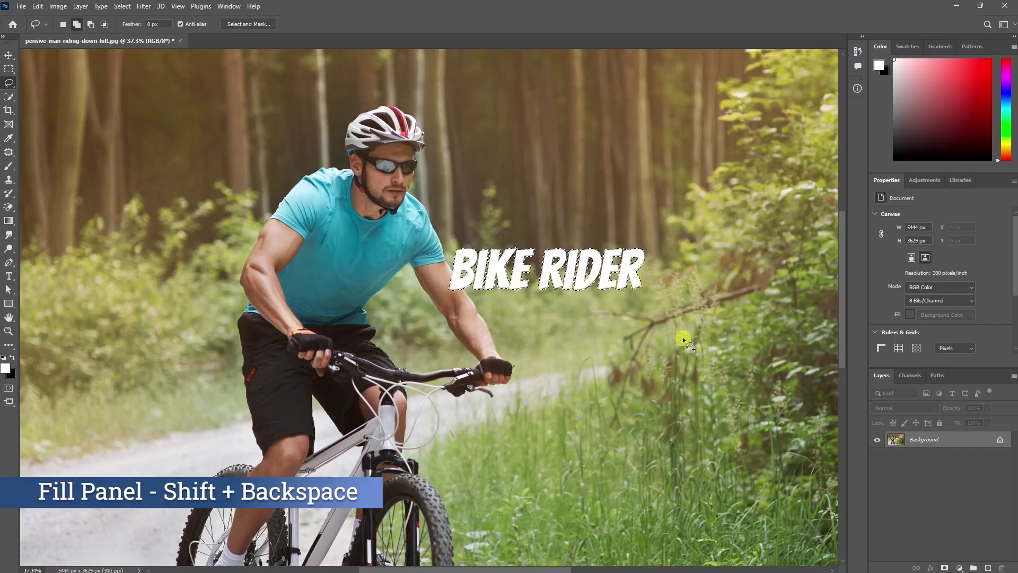
- Content-Aware Fill the selection to remove the BIKE RIDER text
key(shift+BackSpace)
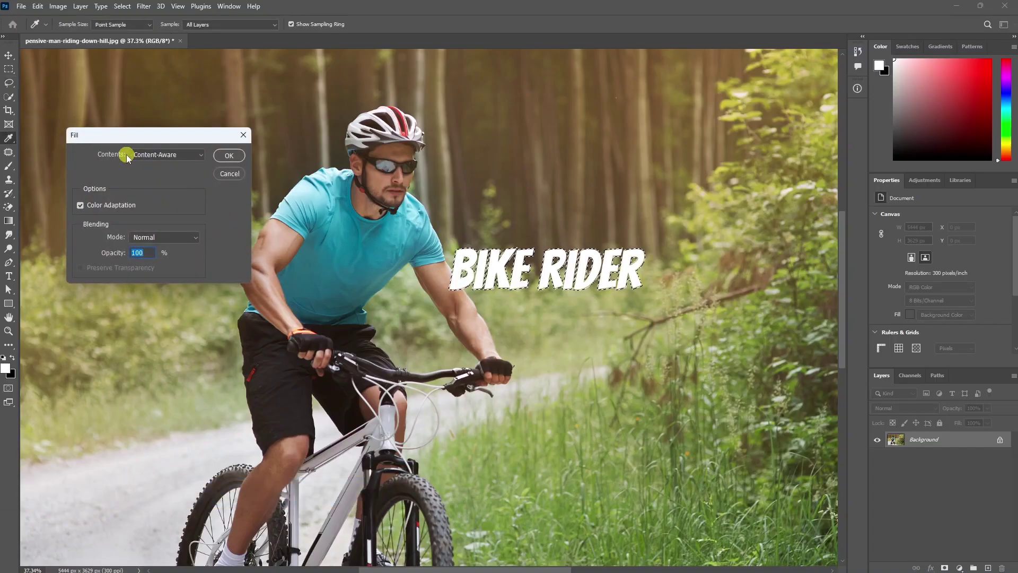
click(229, 155)
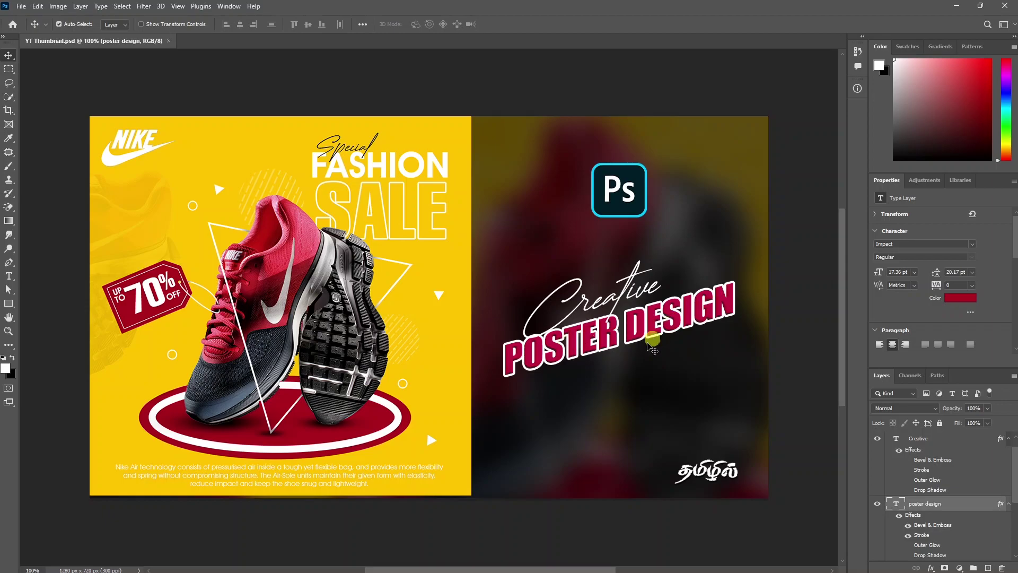
- Skew LOREM IPSUM into an italic slant and raise its right side
key(y)
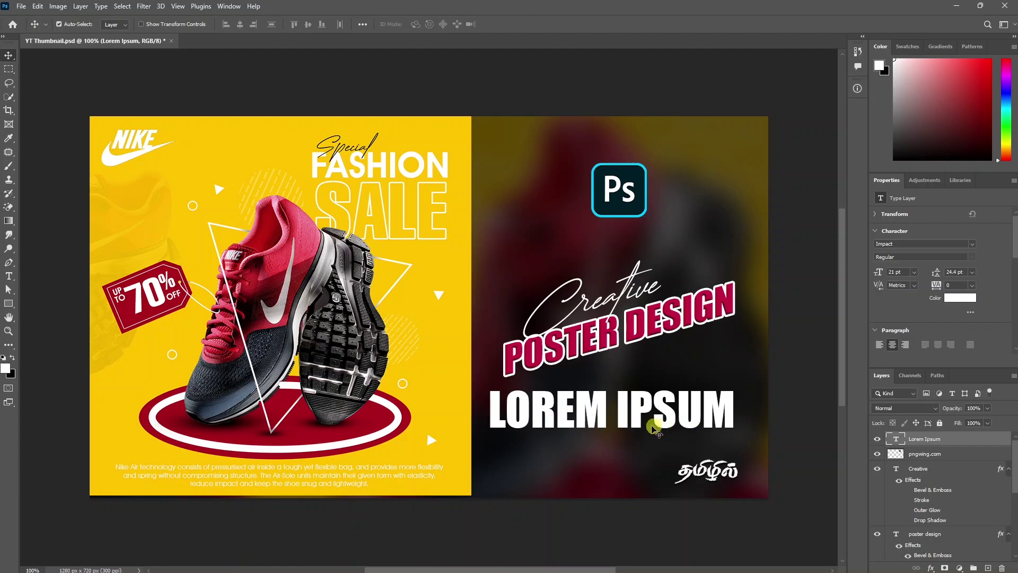
key(ctrl+t)
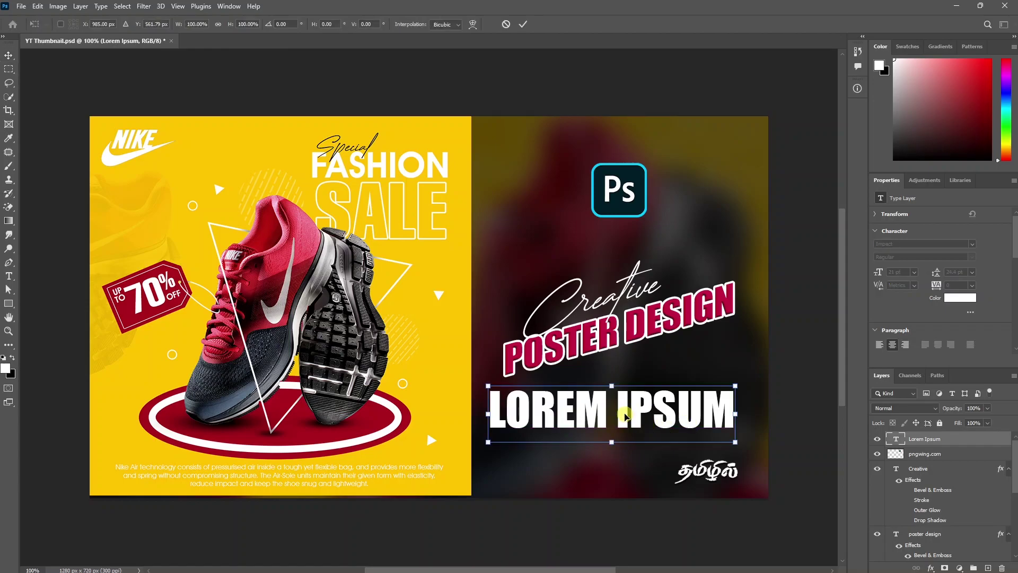
right_click(626, 416)
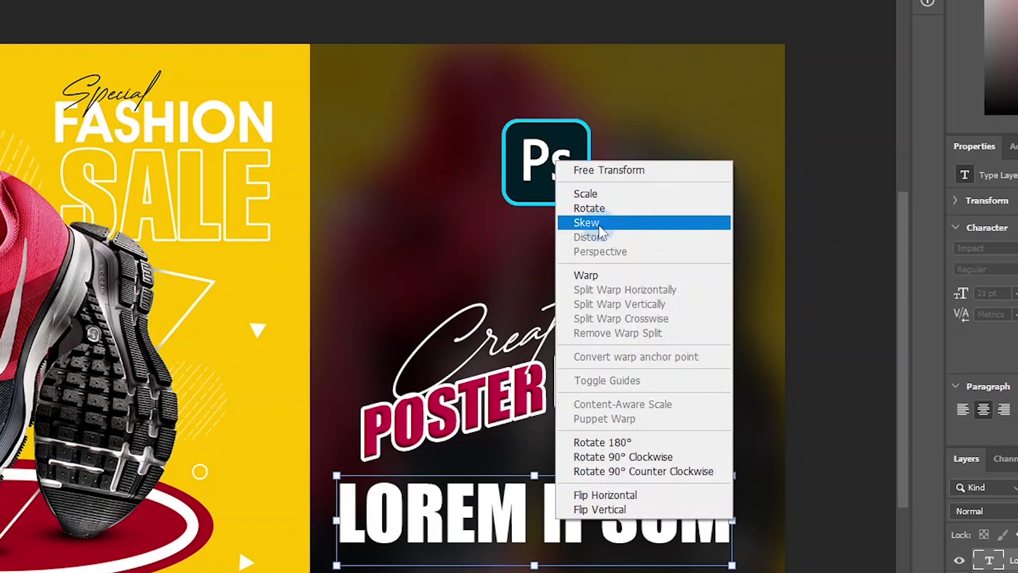
click(599, 226)
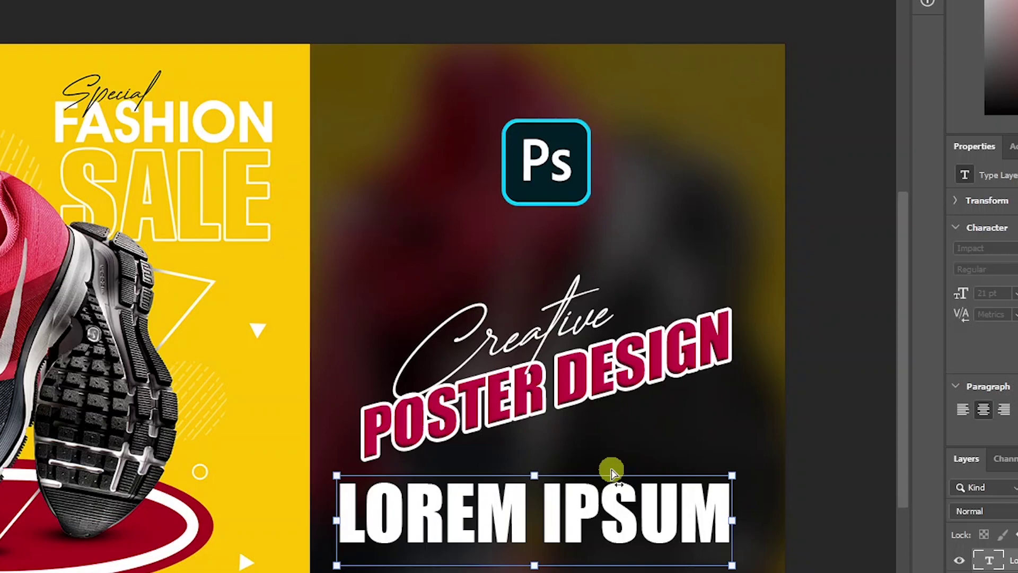
drag(609, 471, 615, 469)
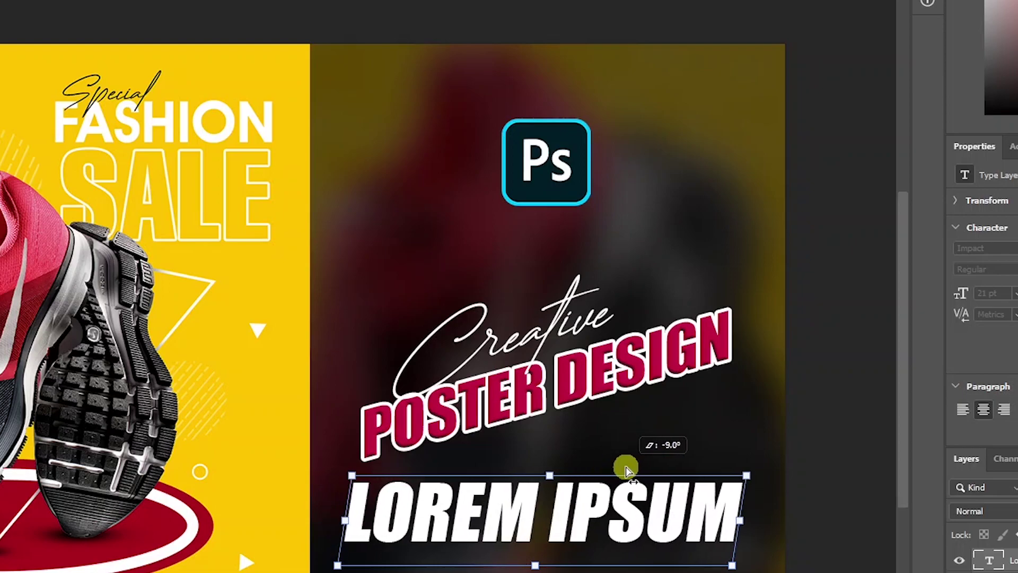
drag(615, 469, 627, 469)
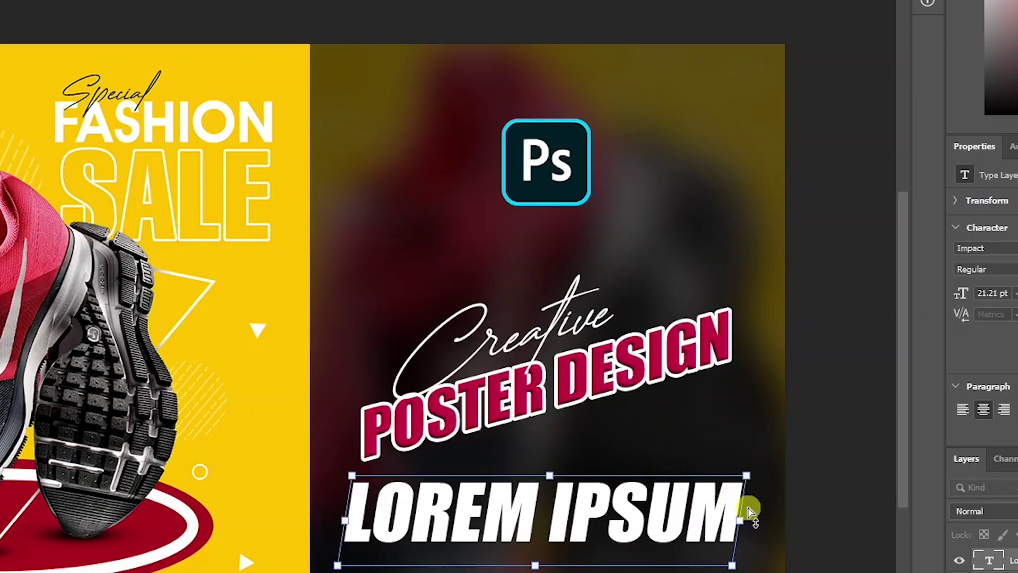
mouse_move(749, 512)
mouse_down()
mouse_move(736, 496)
mouse_move(742, 405)
mouse_up()
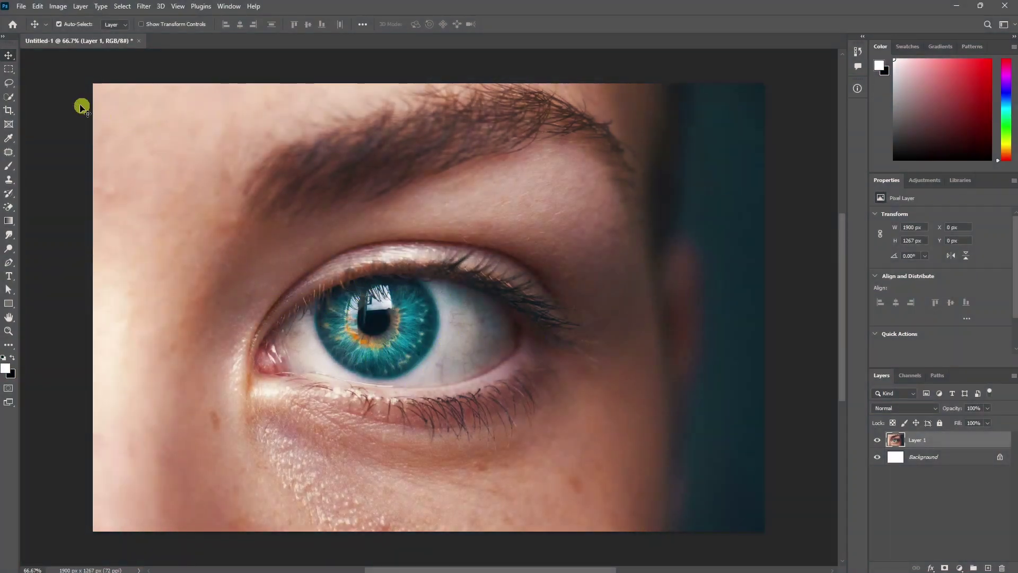
- Draw an elliptical marquee selection around the iris
click(10, 69)
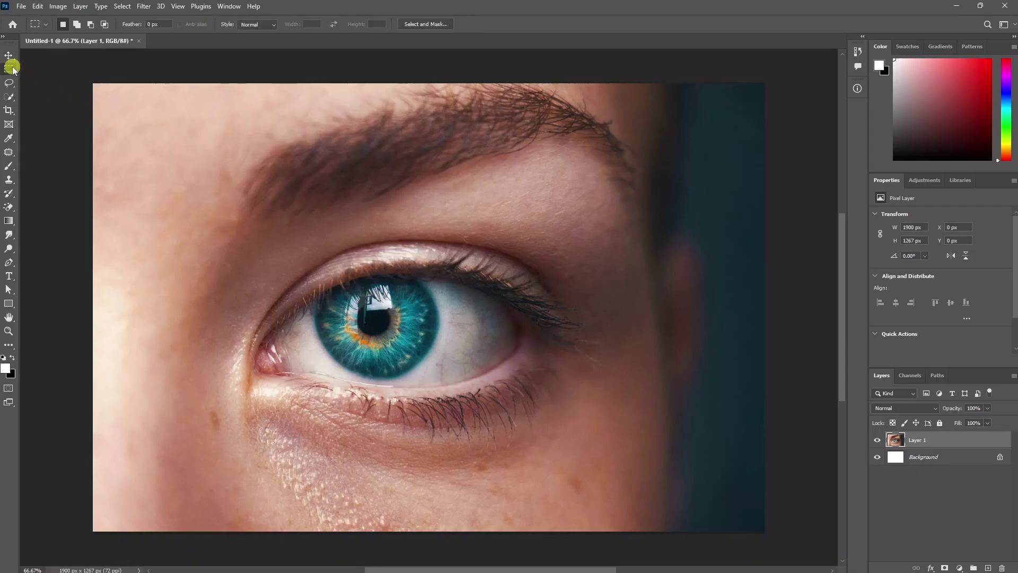
right_click(12, 68)
click(46, 81)
mouse_move(307, 262)
mouse_down()
mouse_move(487, 396)
mouse_move(484, 378)
mouse_move(493, 381)
mouse_move(443, 345)
mouse_move(477, 372)
mouse_move(502, 370)
mouse_move(488, 366)
mouse_move(481, 376)
mouse_up()
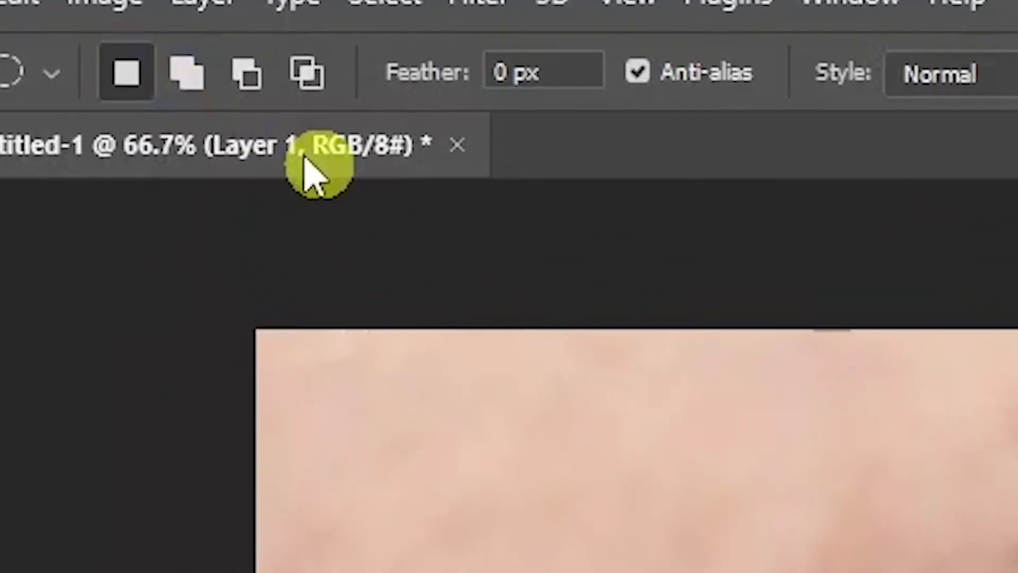
click(60, 25)
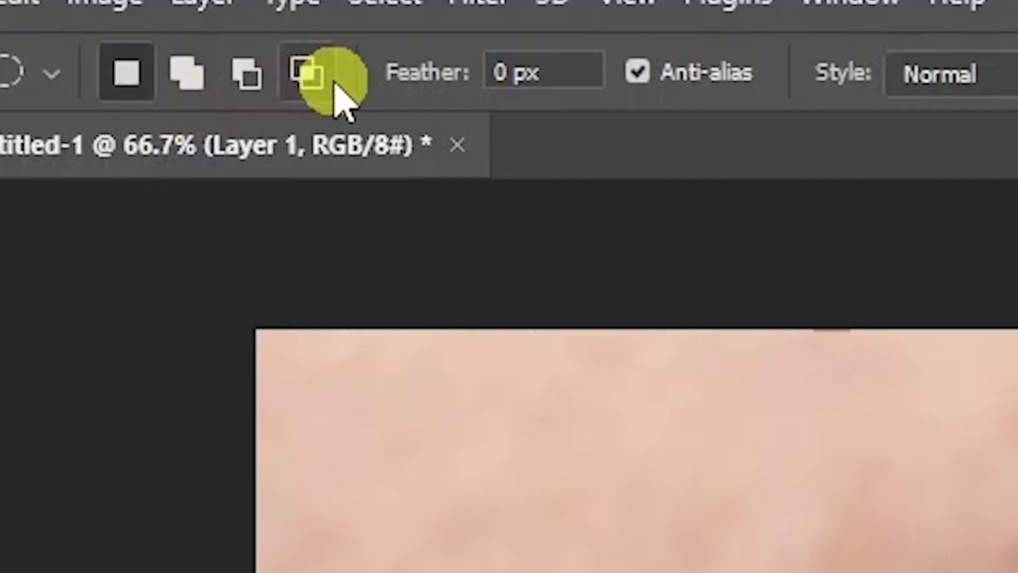
- Intersect it with an ellipse over the eye opening to exclude the upper-eyelid part
click(301, 86)
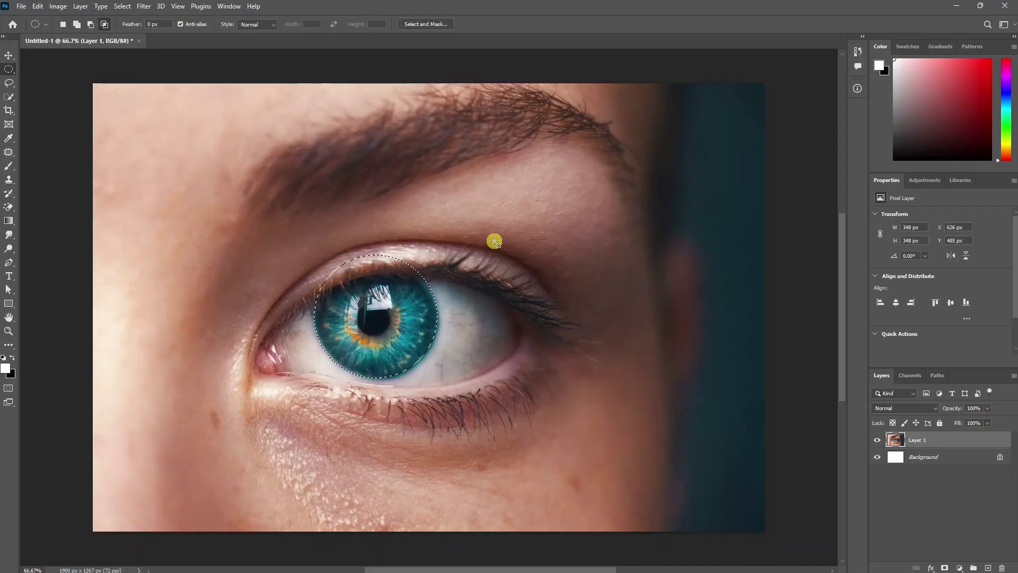
mouse_move(480, 243)
mouse_down()
mouse_move(592, 353)
mouse_move(502, 417)
mouse_up()
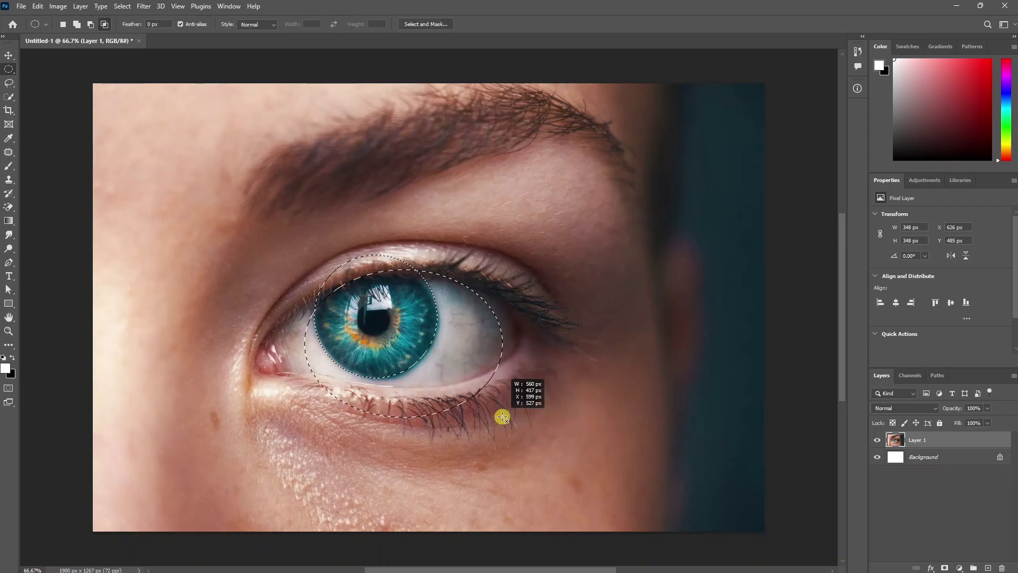
mouse_move(502, 417)
mouse_down()
mouse_move(466, 414)
mouse_move(490, 422)
mouse_up()
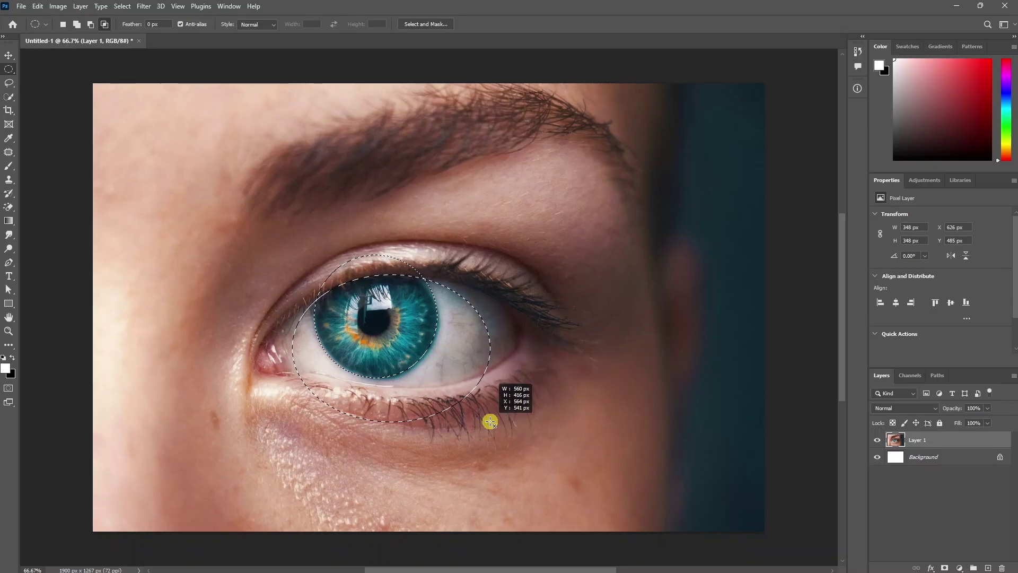
drag(490, 422, 491, 420)
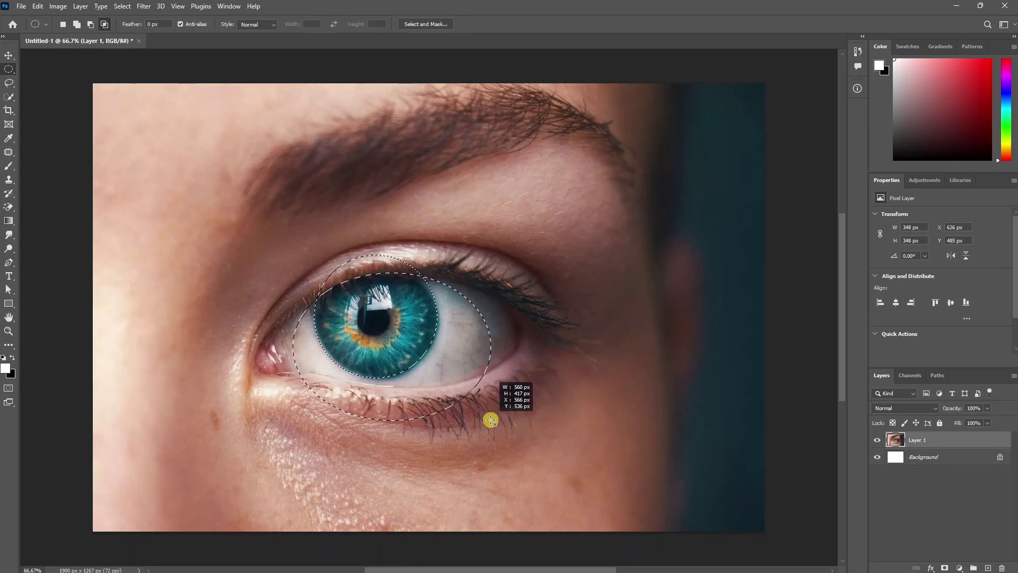
drag(490, 420, 491, 420)
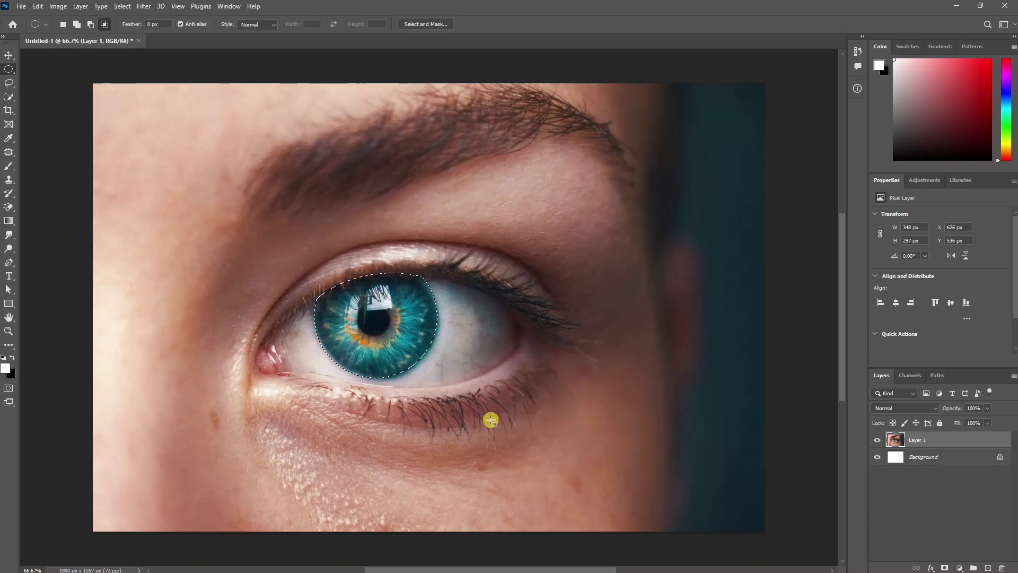
scroll(358, 302, up, 1)
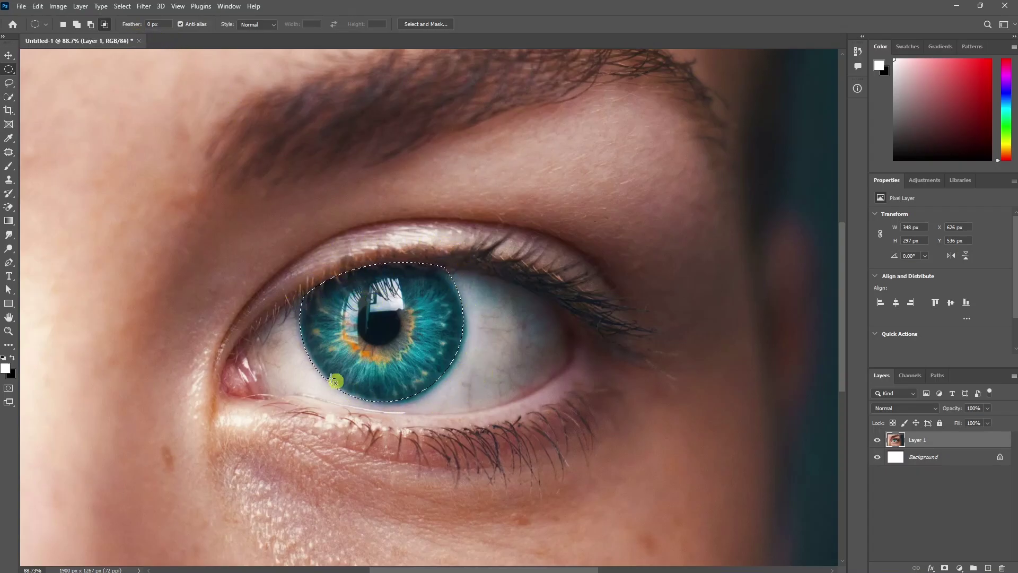
click(118, 41)
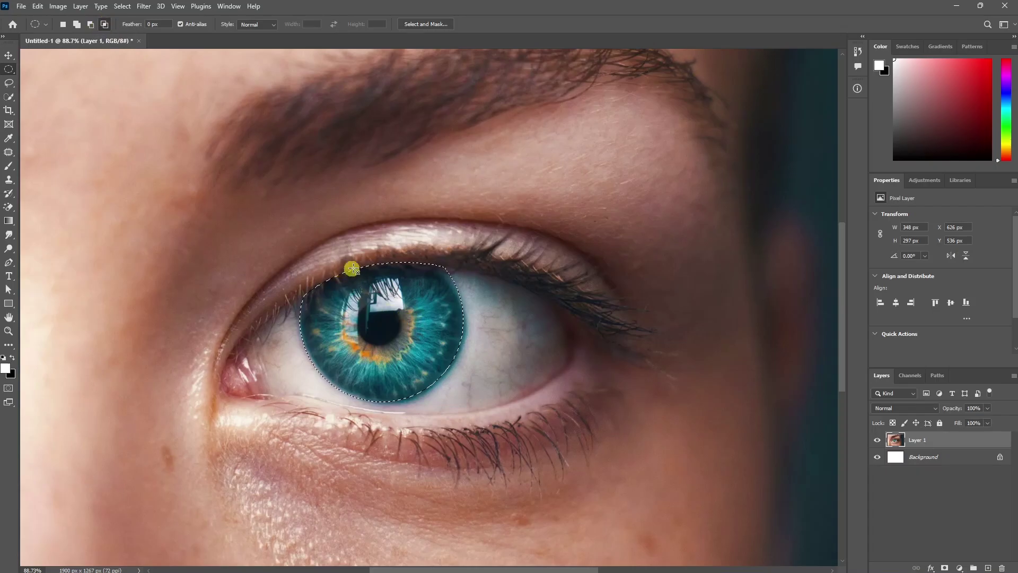
click(365, 358)
- Add a colourised Hue/Saturation layer (Hue 99, Saturation 35) and feather its mask
click(959, 568)
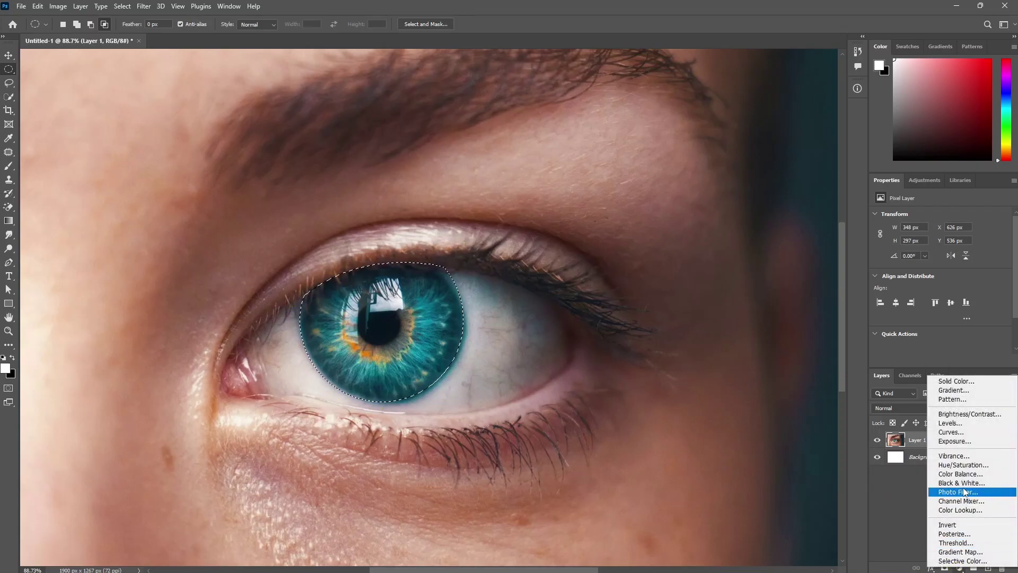
click(961, 465)
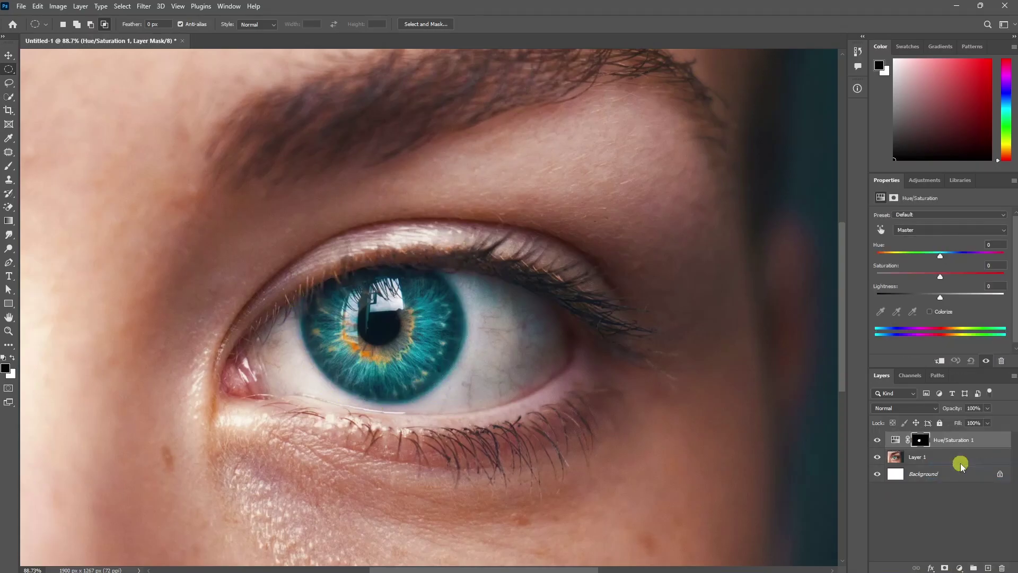
click(932, 312)
mouse_move(907, 276)
mouse_down()
mouse_move(947, 256)
mouse_move(911, 256)
mouse_up()
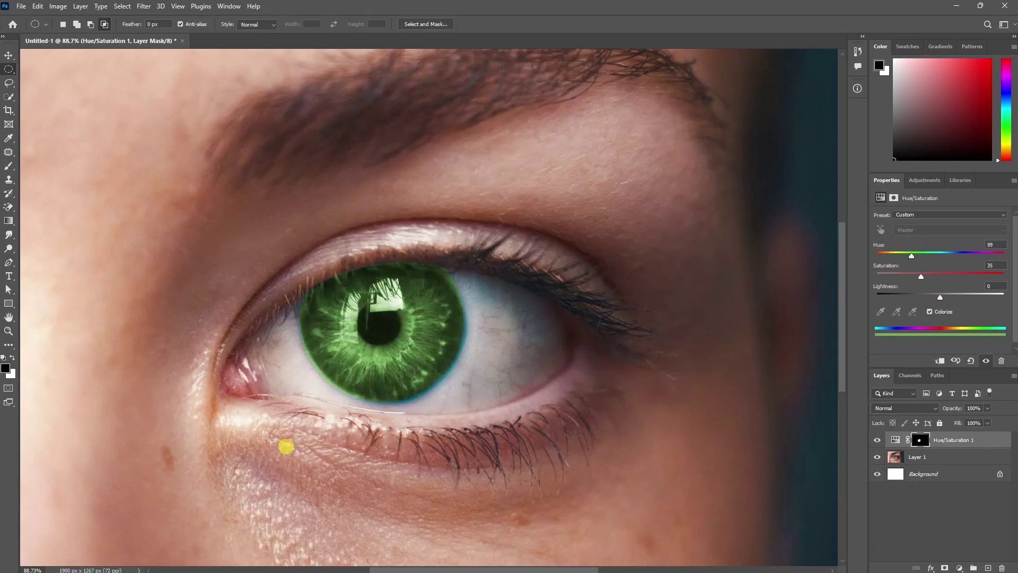
click(894, 198)
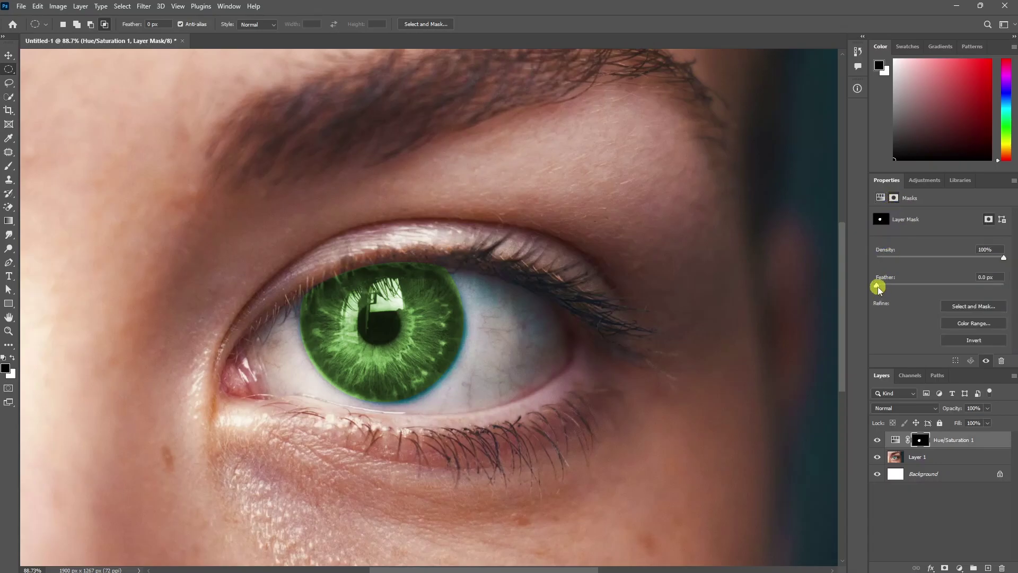
drag(901, 286, 953, 285)
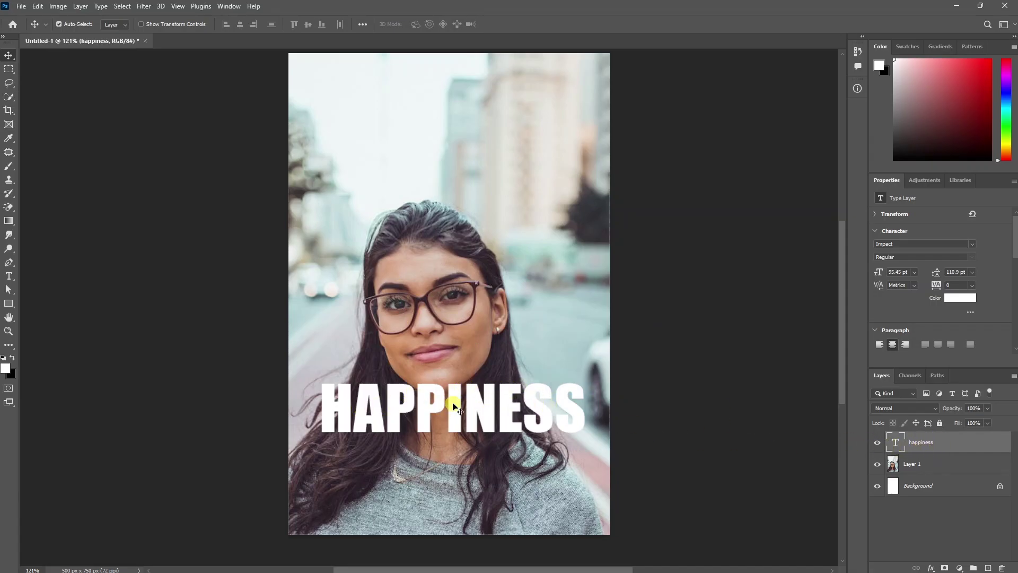
- Add a 4 px outside Stroke effect to the HAPPINESS text
click(930, 567)
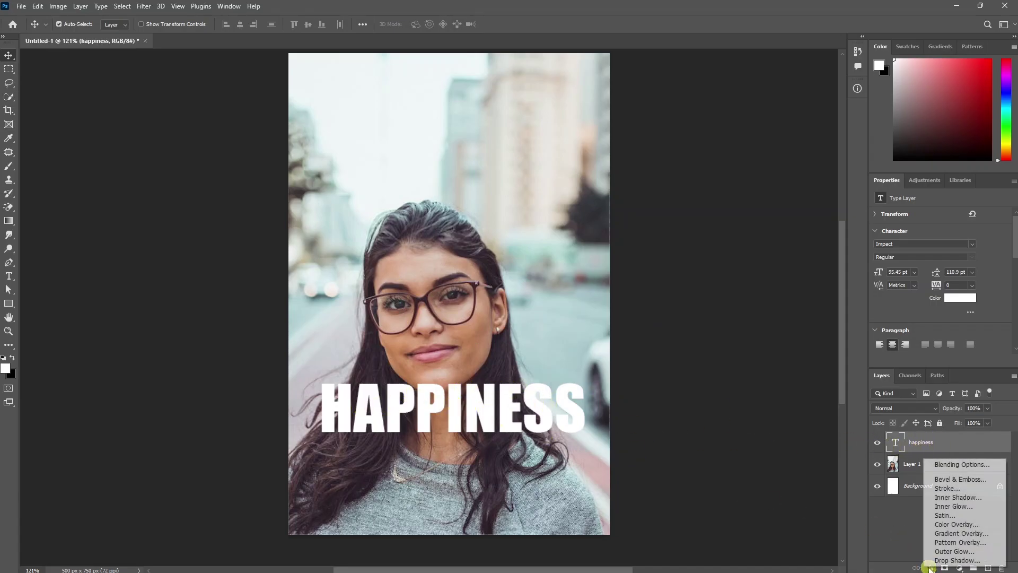
click(947, 488)
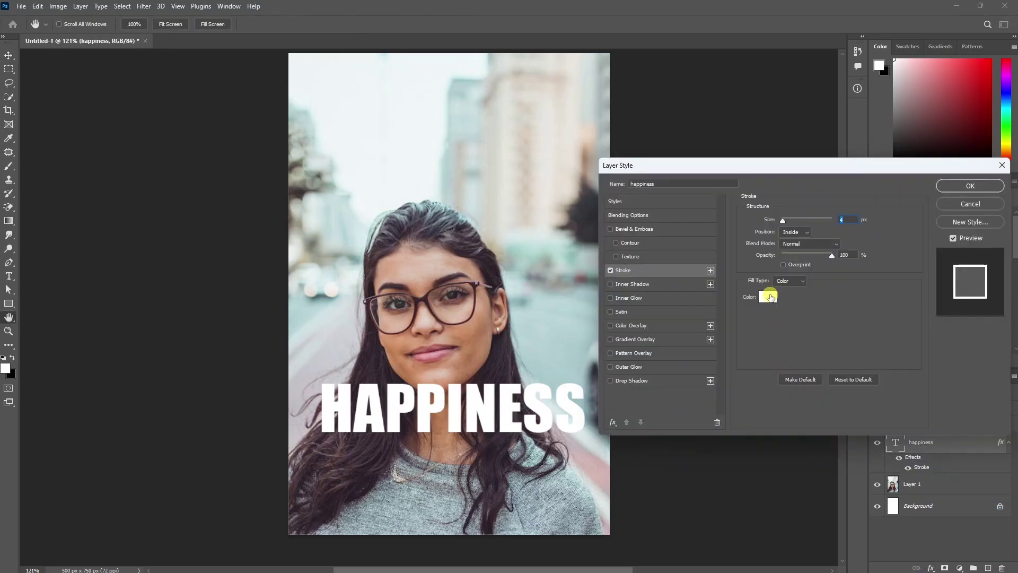
click(795, 234)
click(791, 234)
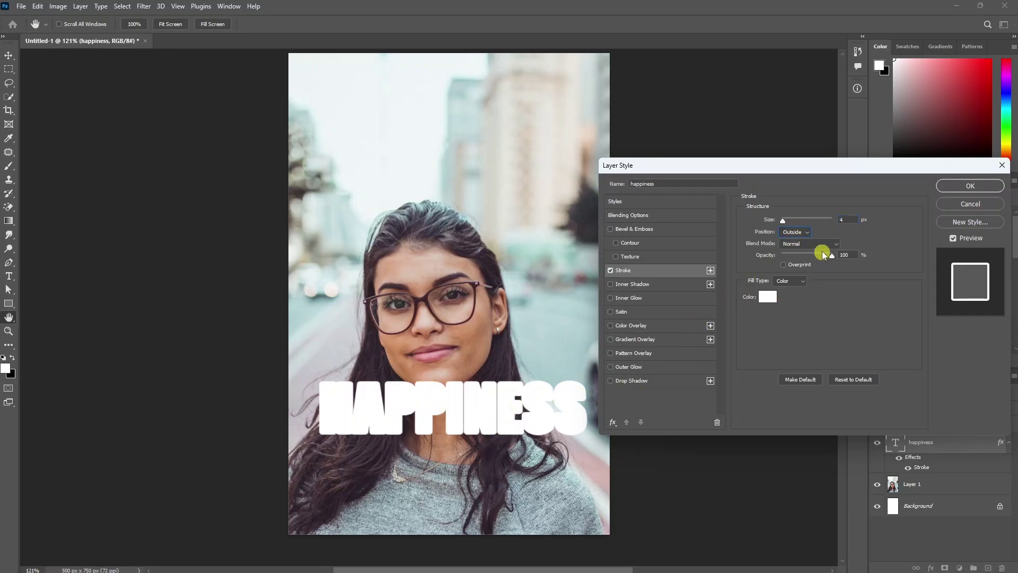
click(968, 186)
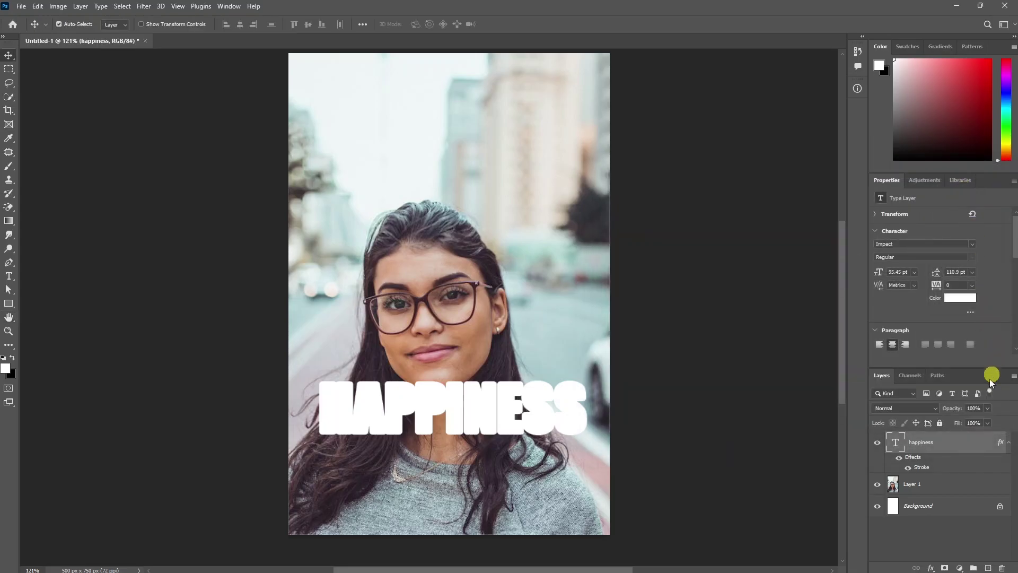
- Set the HAPPINESS layer's Fill to 0% and reopen its Stroke settings
click(988, 423)
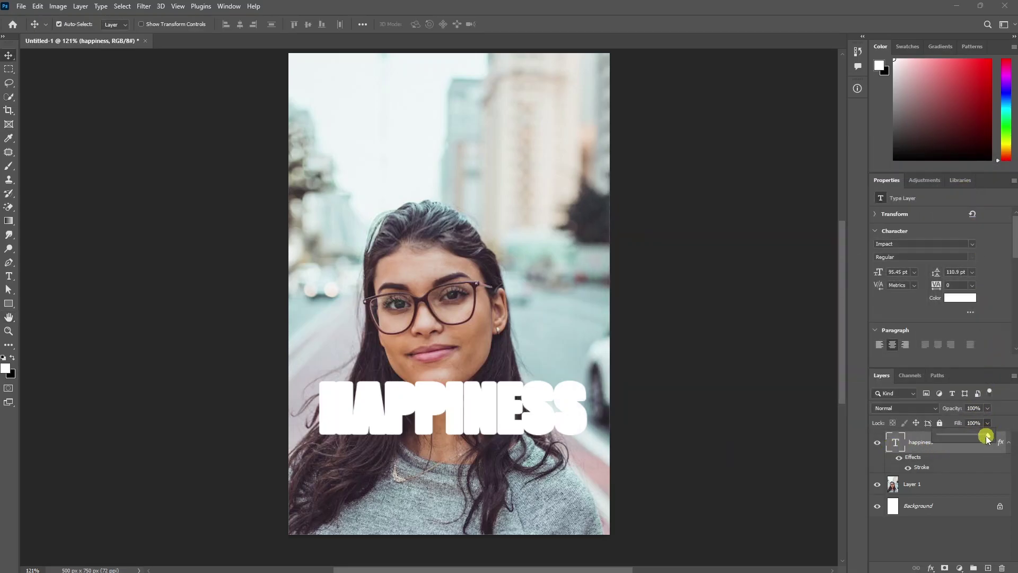
drag(986, 436, 905, 432)
mouse_move(530, 407)
mouse_down()
mouse_move(532, 420)
mouse_move(518, 413)
mouse_up()
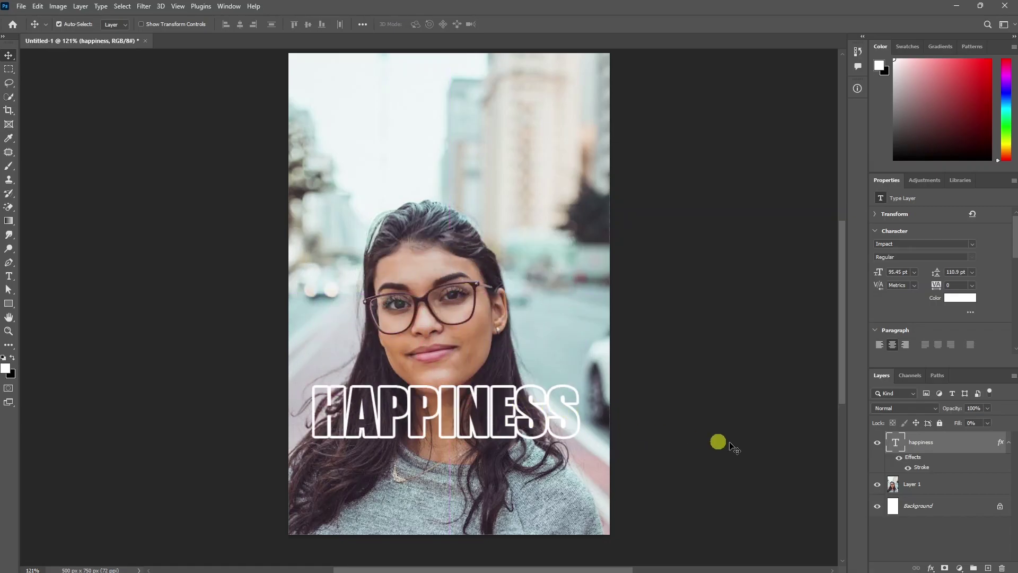
double_click(911, 467)
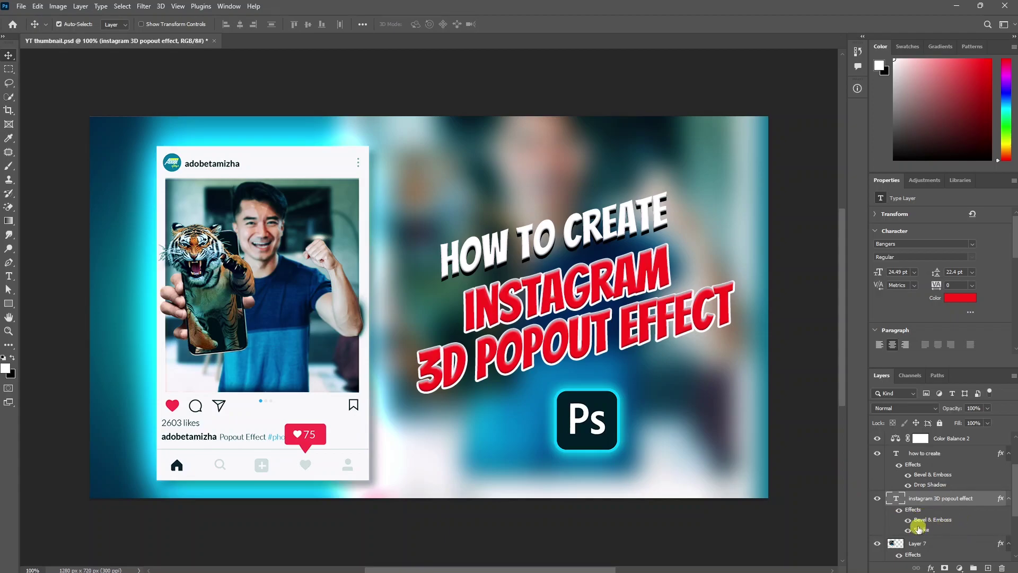
- Add Lorem Ipsum text with the instagram heading's effects, placed above HOW TO CREATE
key(t)
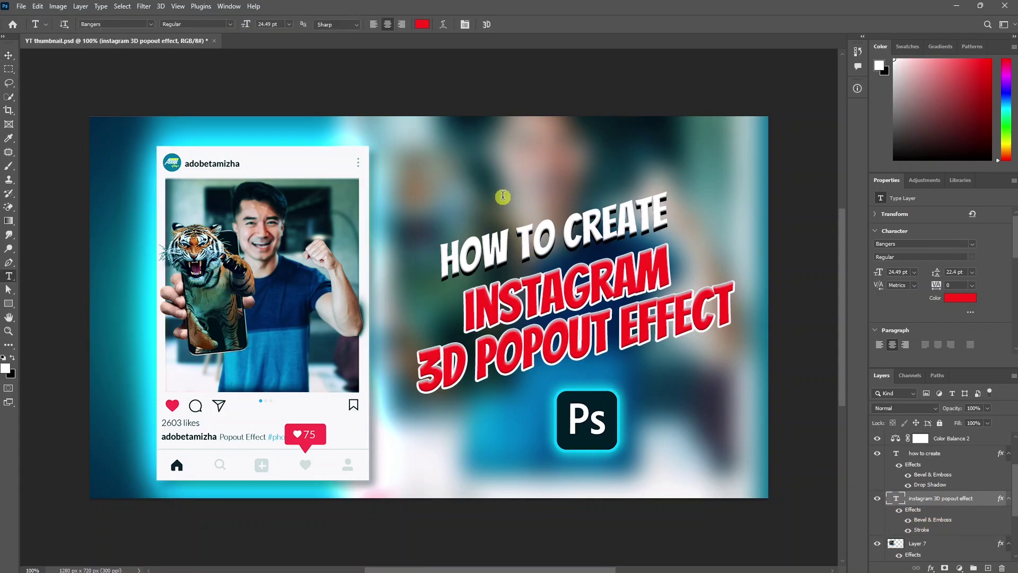
click(490, 169)
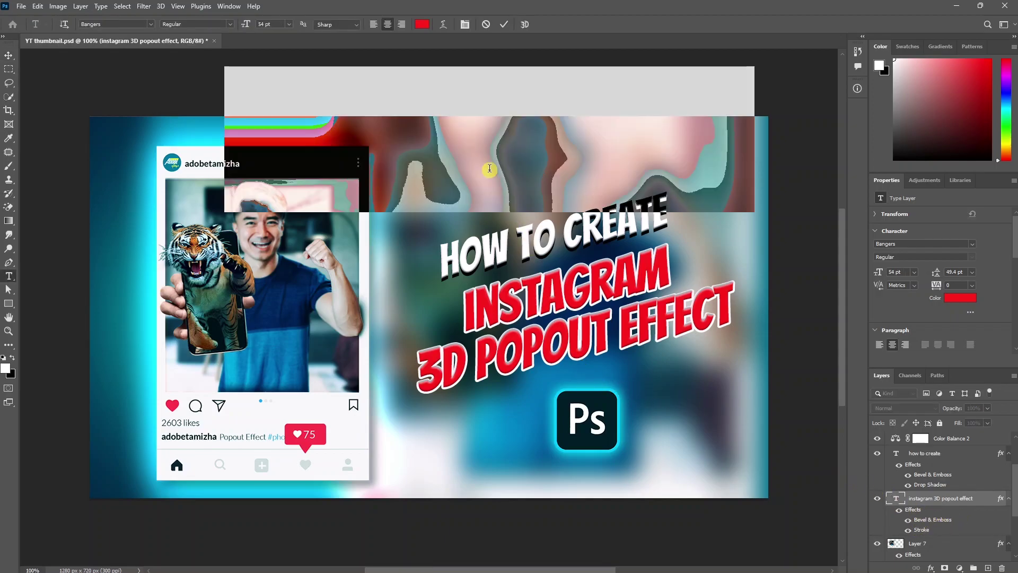
click(10, 56)
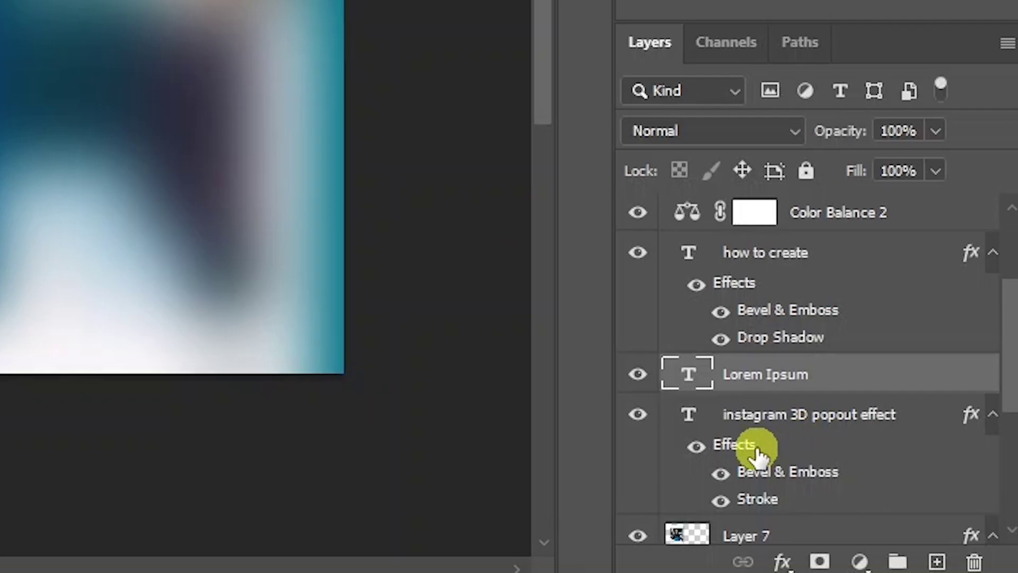
drag(757, 448, 754, 376)
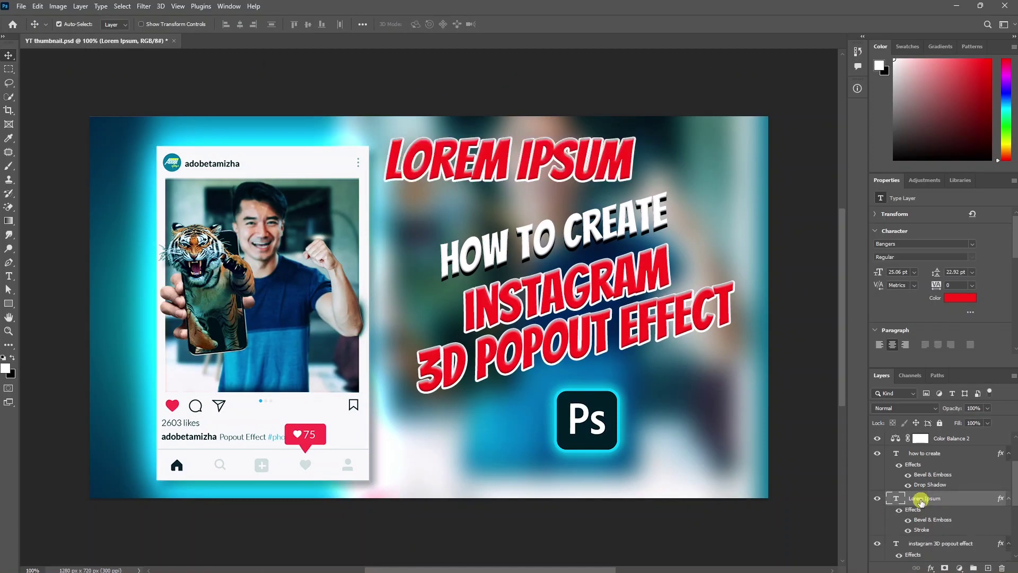
drag(441, 172, 448, 204)
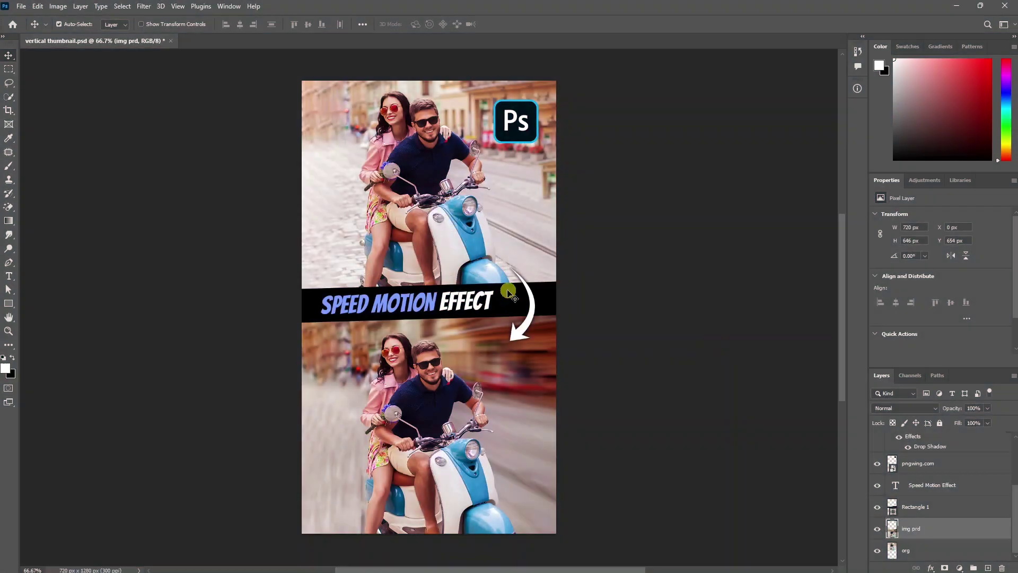
- Convert img prd to a smart object and apply a Gaussian Blur
right_click(915, 530)
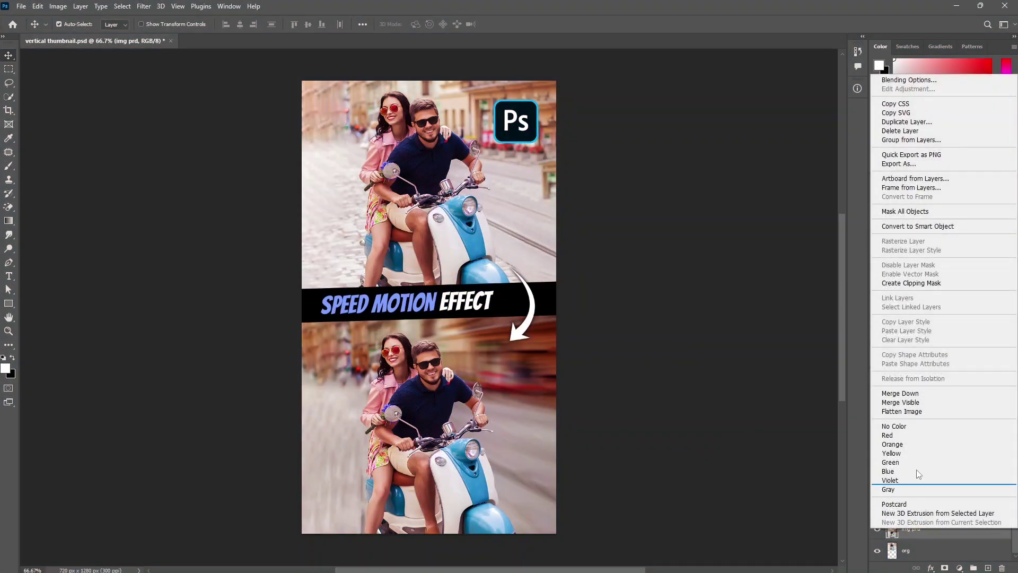
click(918, 231)
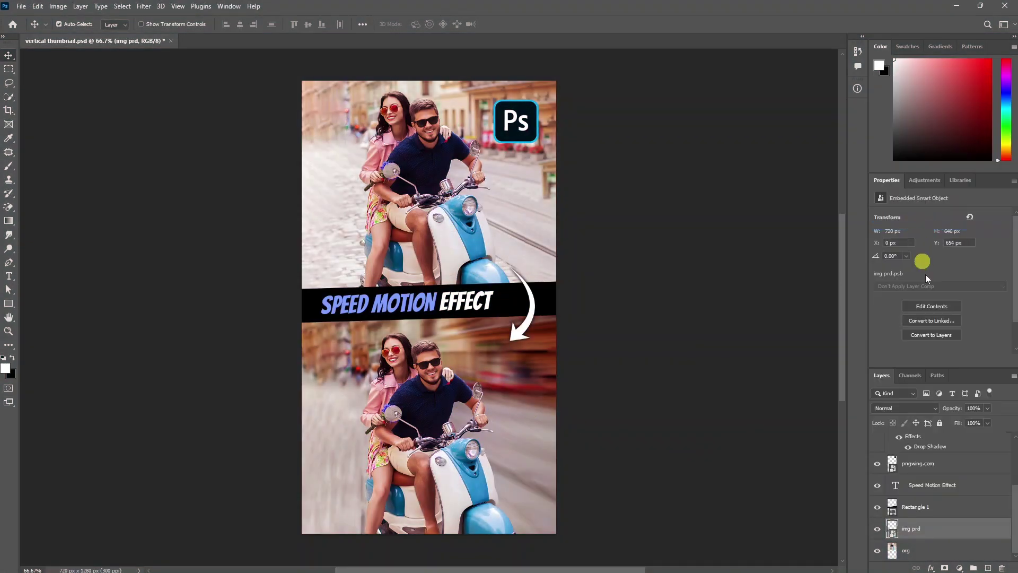
click(144, 7)
mouse_move(150, 143)
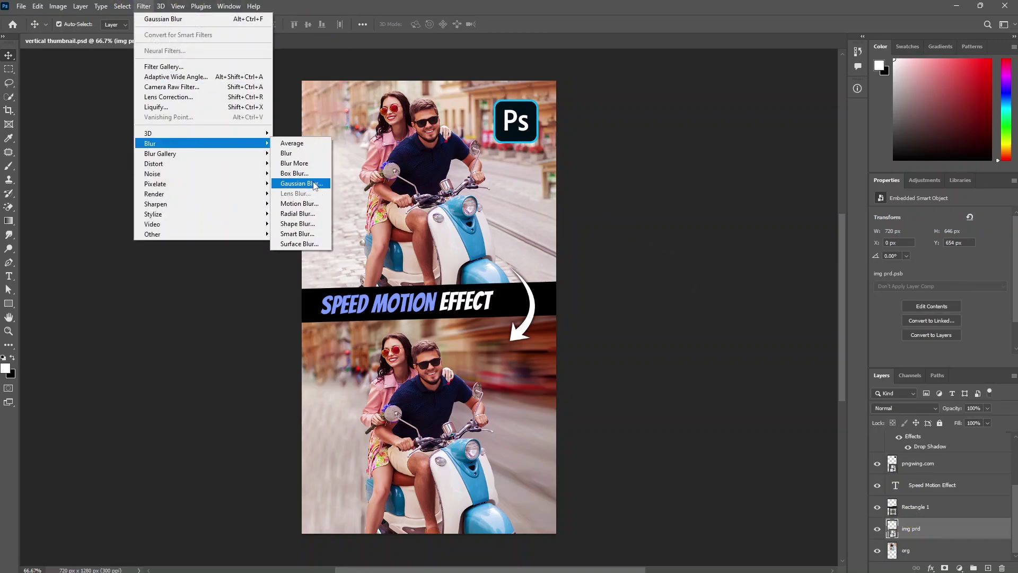
click(313, 183)
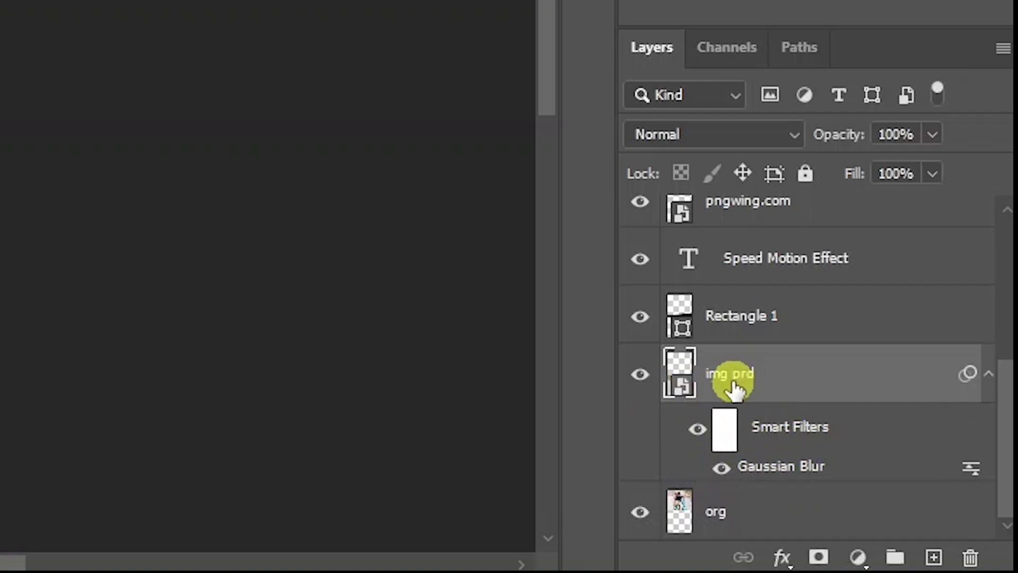
- Try Hard Light blending on the layer, then revert it to Normal
click(745, 134)
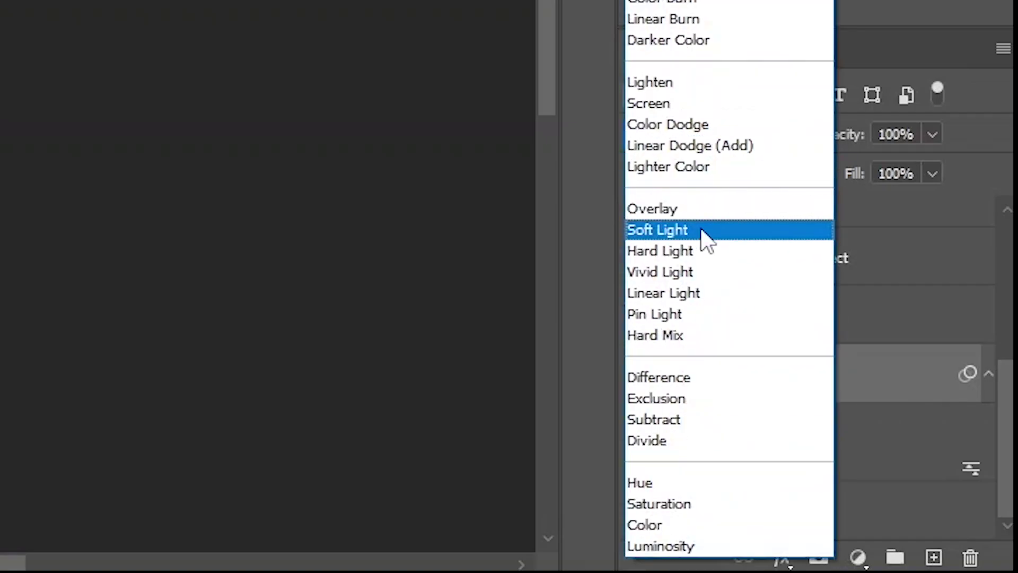
click(692, 250)
click(714, 134)
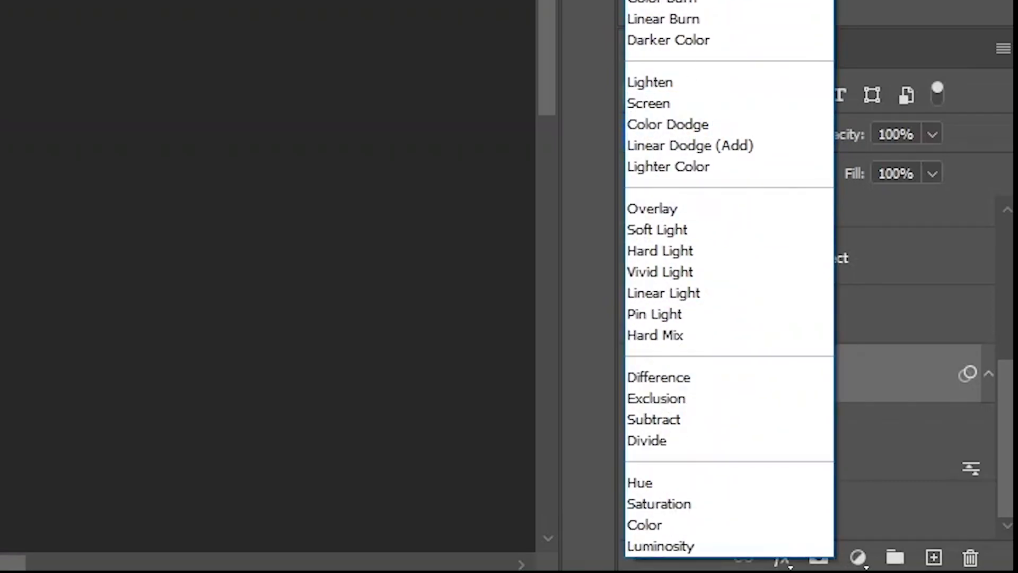
click(654, 123)
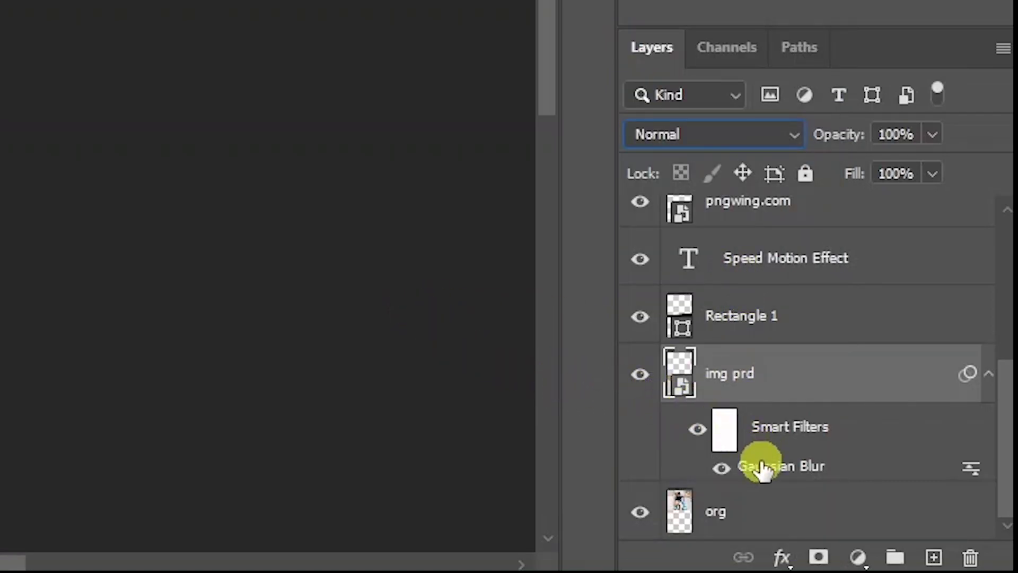
- Fade the Gaussian Blur filter to 45% opacity, trying Multiply and Screen blending
double_click(972, 474)
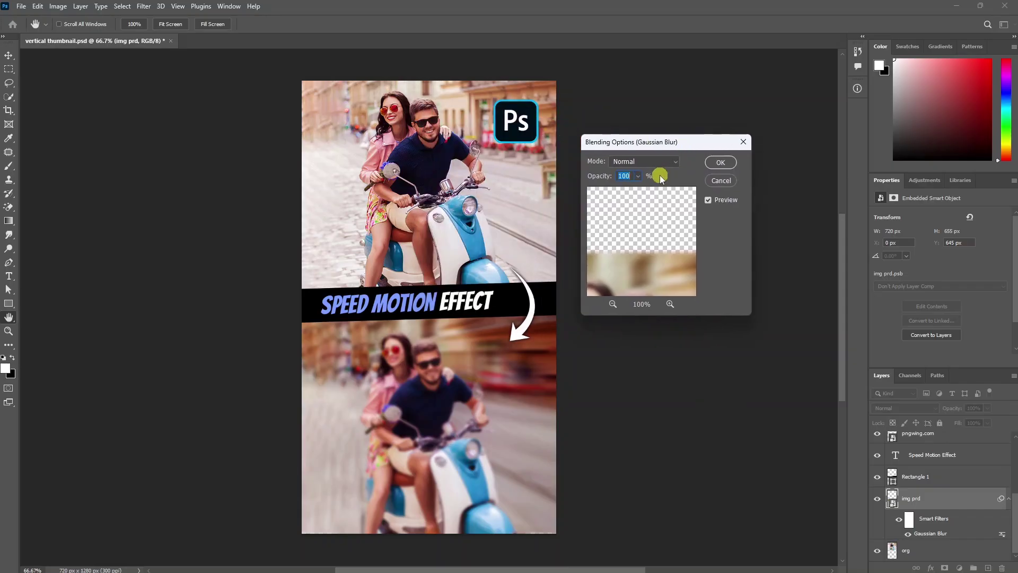
drag(637, 176, 612, 192)
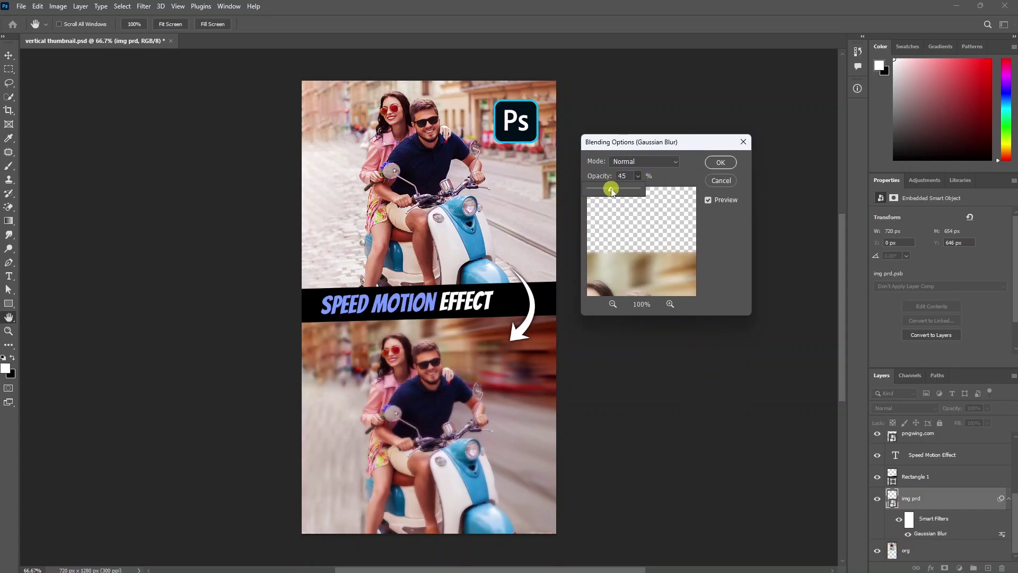
click(642, 161)
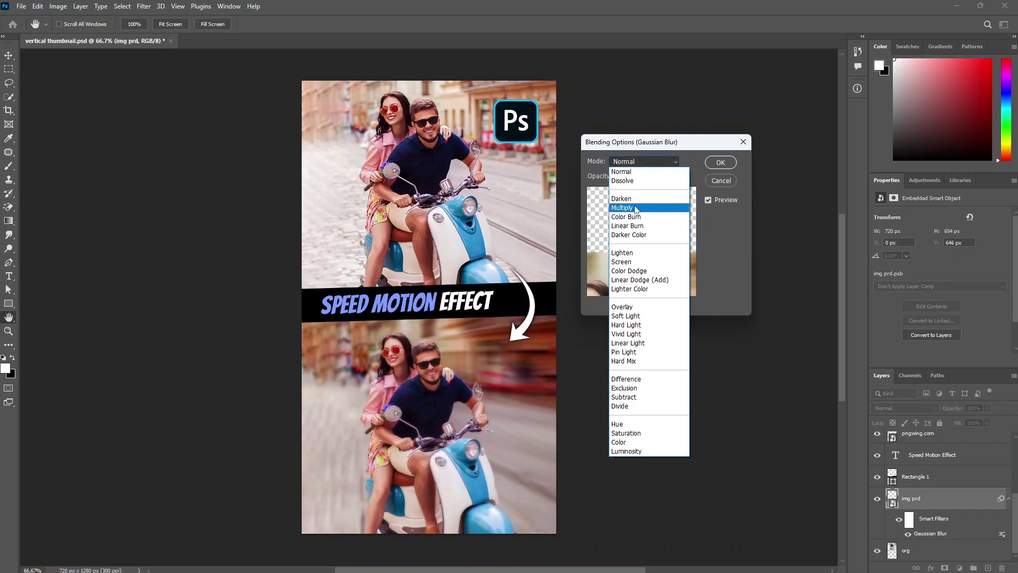
click(636, 208)
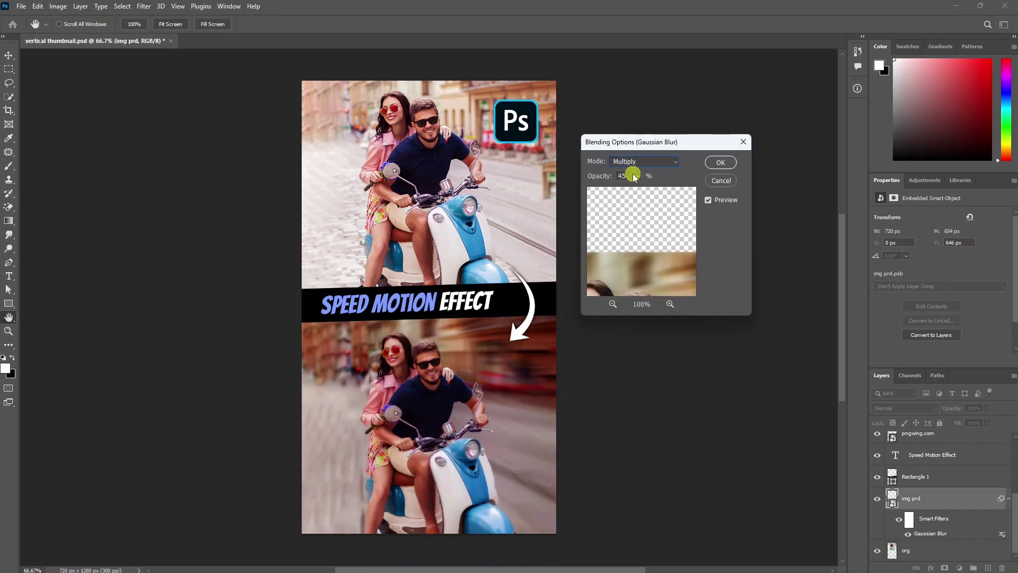
click(634, 161)
click(627, 260)
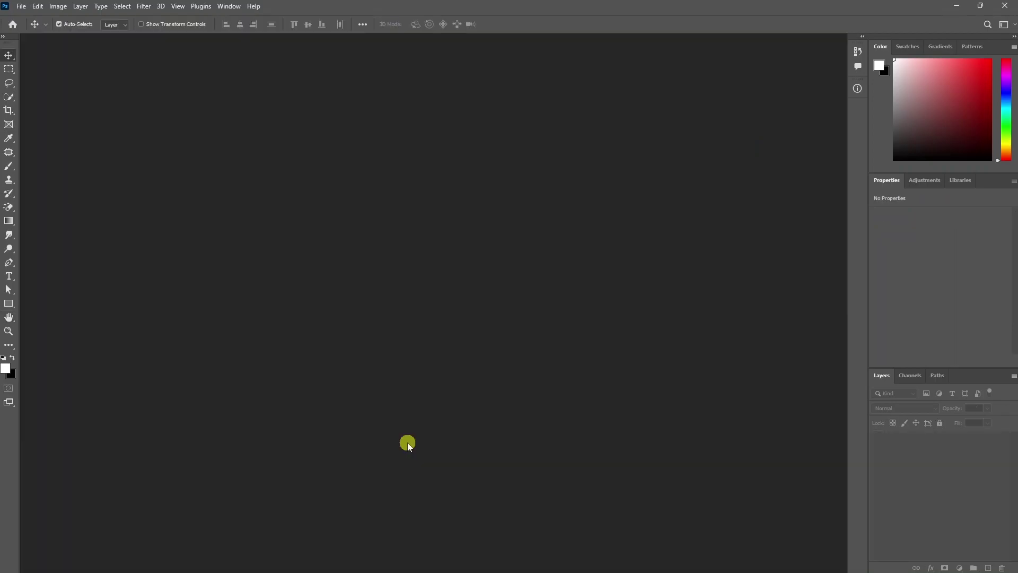